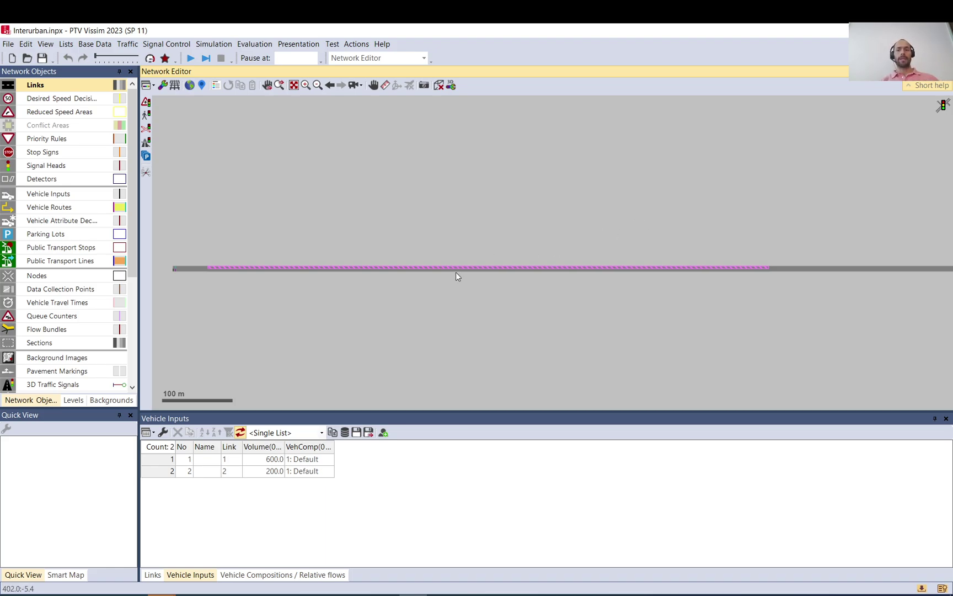
Step: Examine links 2, 4 and 3 along the road, including both ends of the hatched overtaking section
{"action": "left_click", "coordinate": [325, 269]}
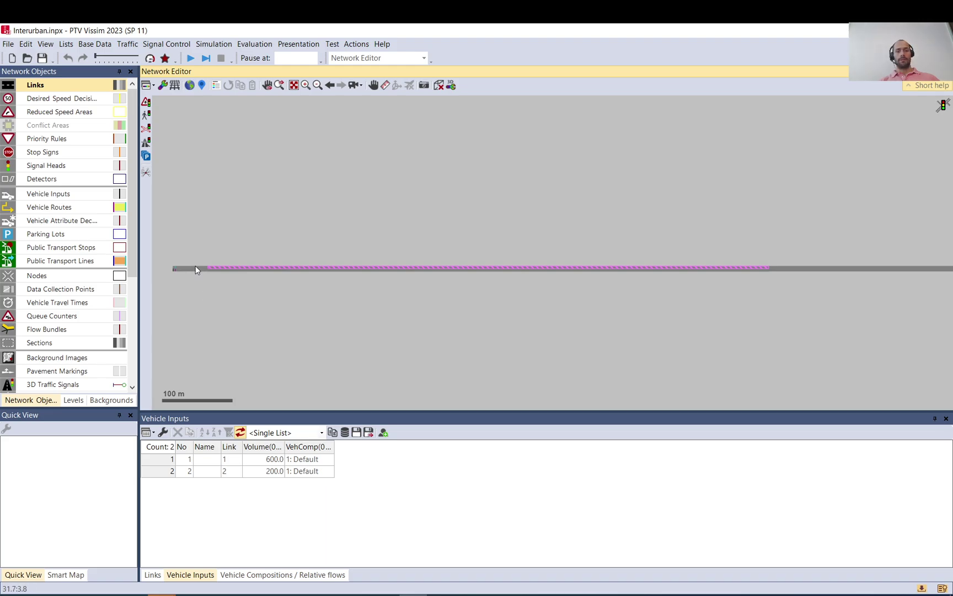
{"action": "left_click", "coordinate": [798, 265]}
{"action": "scroll", "coordinate": [788, 264], "scroll_direction": "up", "scroll_amount": 5}
{"action": "scroll", "coordinate": [762, 269], "scroll_direction": "up", "scroll_amount": 3}
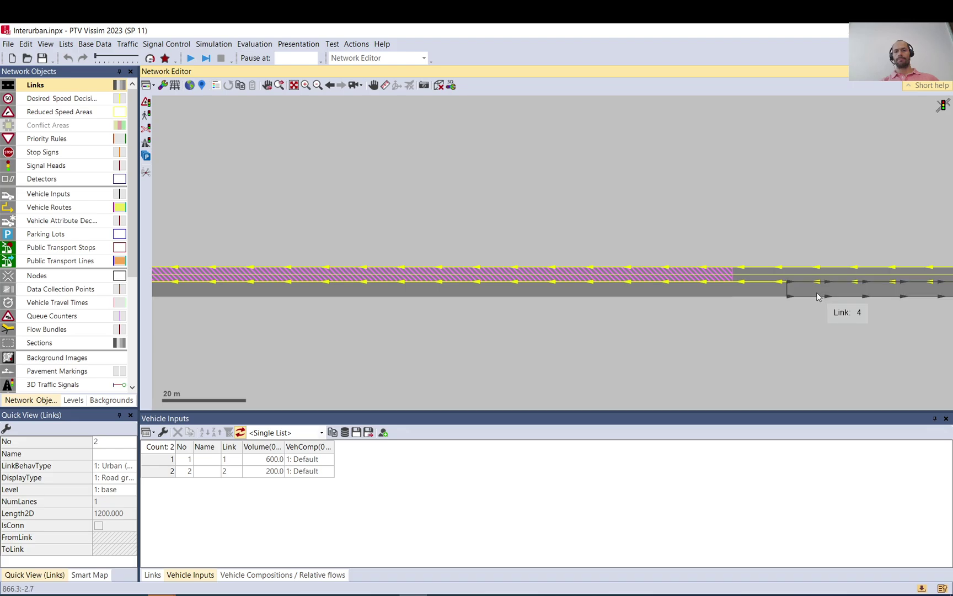
{"action": "left_click", "coordinate": [818, 293]}
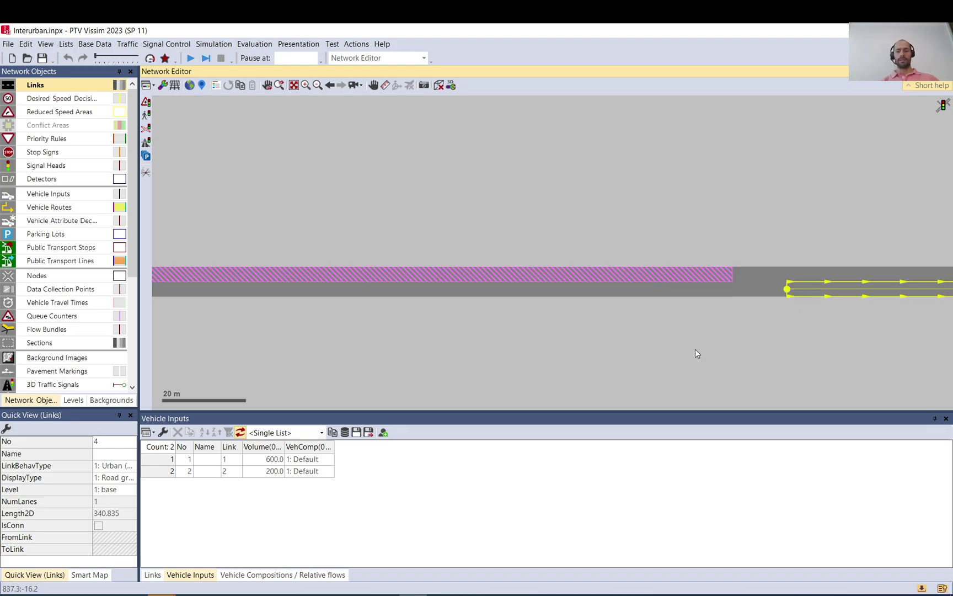
{"action": "scroll", "coordinate": [534, 313], "scroll_direction": "down", "scroll_amount": 5}
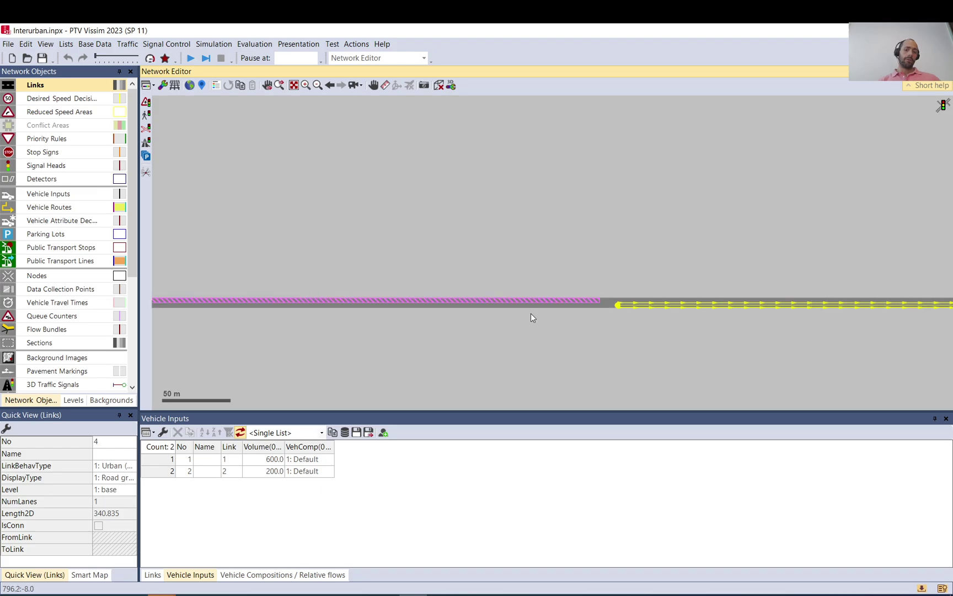
{"action": "left_click", "coordinate": [499, 307]}
{"action": "left_click_drag", "start_coordinate": [335, 341], "coordinate": [887, 341]}
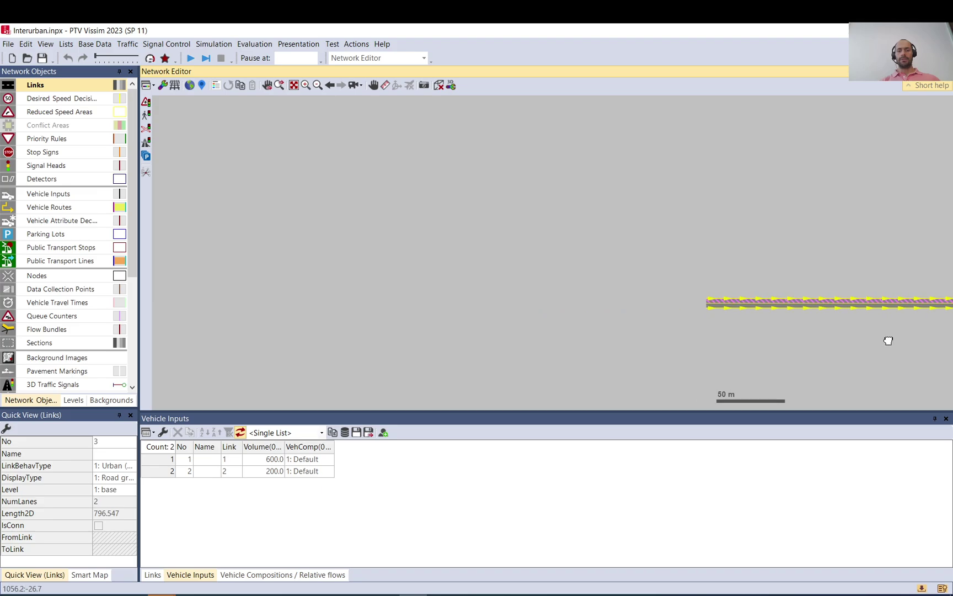
{"action": "left_click_drag", "start_coordinate": [569, 313], "coordinate": [457, 309]}
{"action": "scroll", "coordinate": [331, 309], "scroll_direction": "down", "scroll_amount": 1}
{"action": "scroll", "coordinate": [346, 313], "scroll_direction": "up", "scroll_amount": 5}
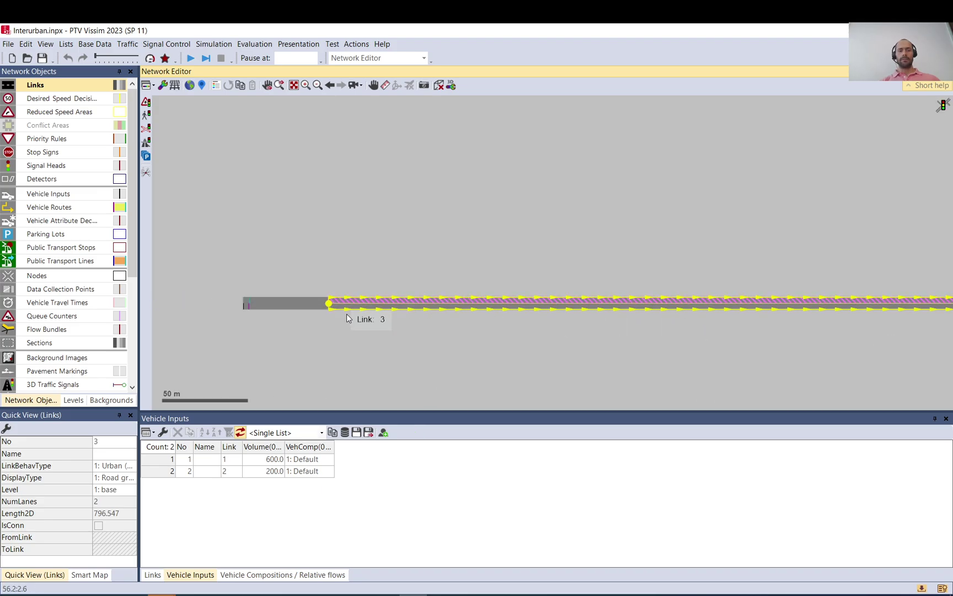
{"action": "scroll", "coordinate": [332, 310], "scroll_direction": "up", "scroll_amount": 3}
{"action": "scroll", "coordinate": [312, 302], "scroll_direction": "down", "scroll_amount": 5}
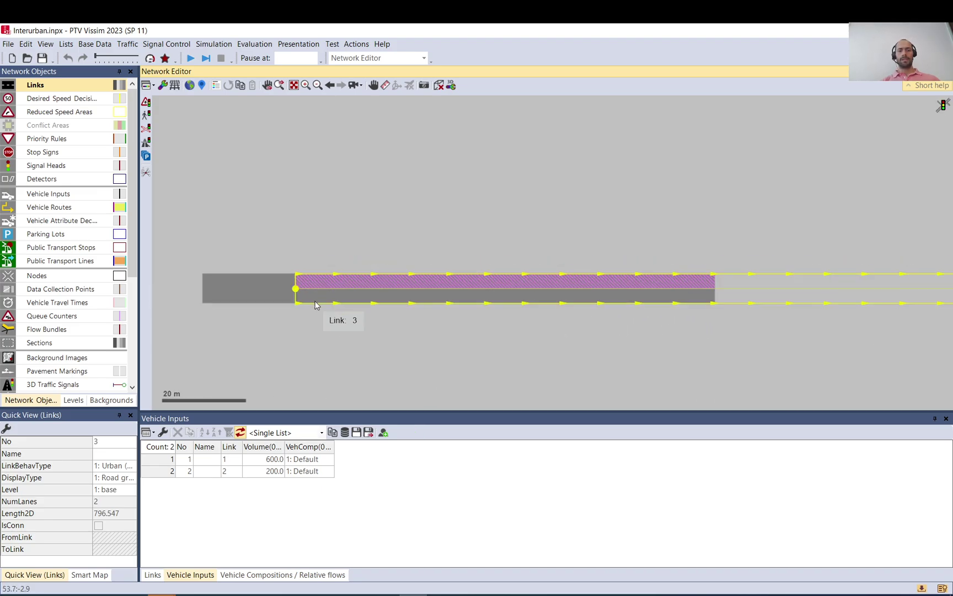
{"action": "scroll", "coordinate": [308, 295], "scroll_direction": "up", "scroll_amount": 3}
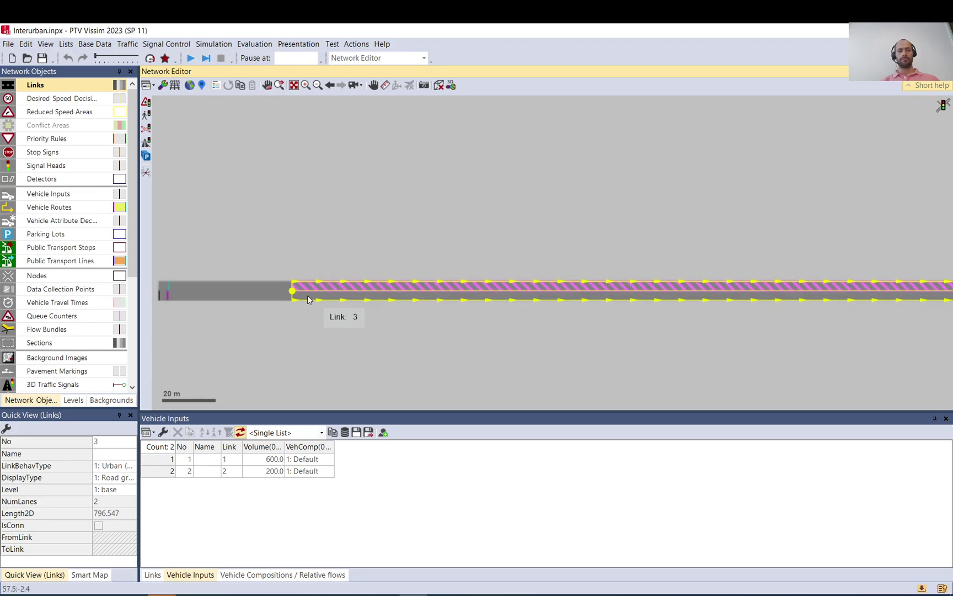
Step: Reduce link 3 to one lane without an overtaking lane and move it just below the opposing link
{"action": "double_click", "coordinate": [298, 296]}
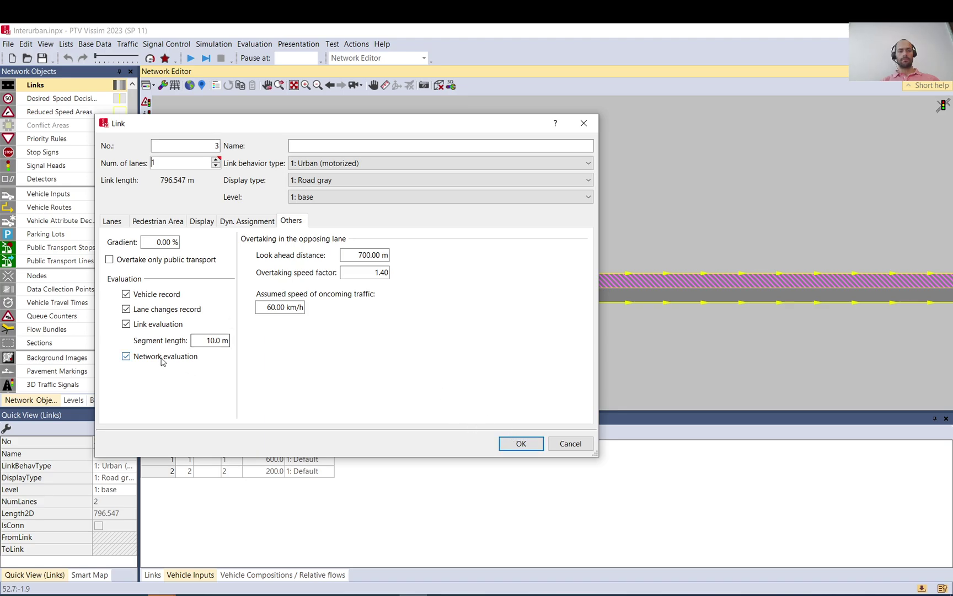
{"action": "left_click", "coordinate": [113, 222]}
{"action": "left_click", "coordinate": [149, 411]}
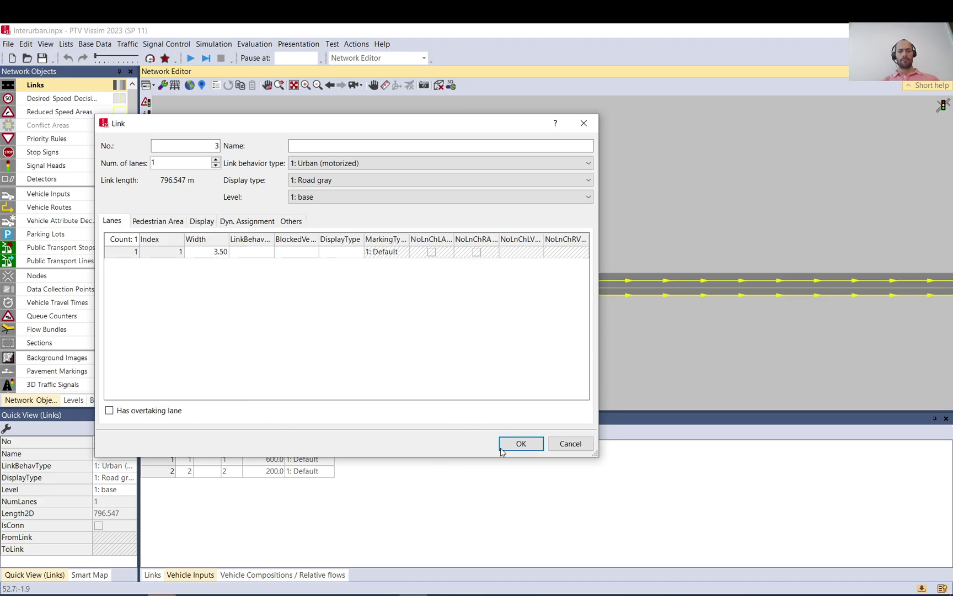
{"action": "left_click", "coordinate": [521, 443]}
{"action": "left_click_drag", "start_coordinate": [440, 292], "coordinate": [443, 314]}
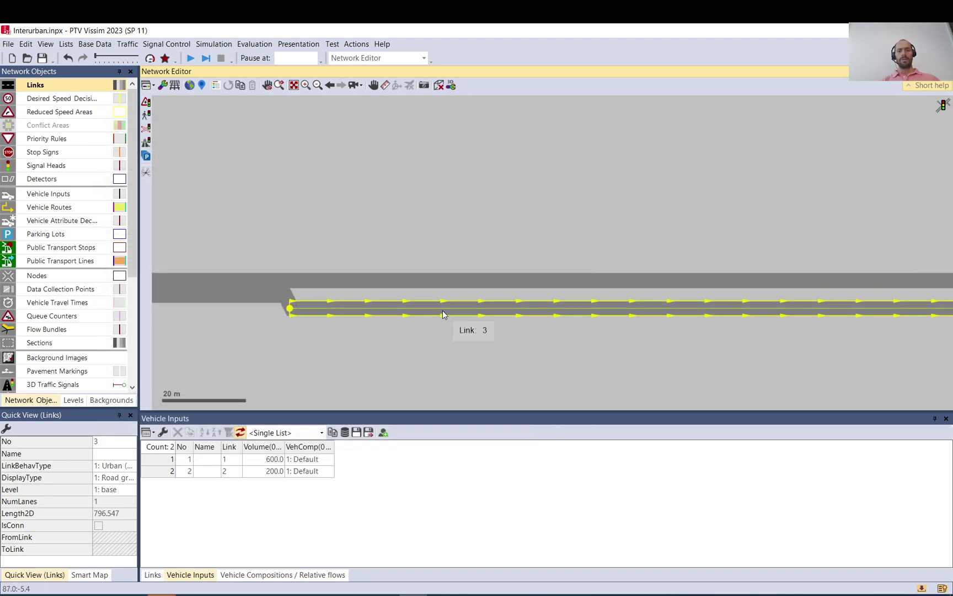
Step: Set link 3 to two lanes and enable its overtaking lane
{"action": "double_click", "coordinate": [442, 315]}
{"action": "left_click", "coordinate": [215, 160]}
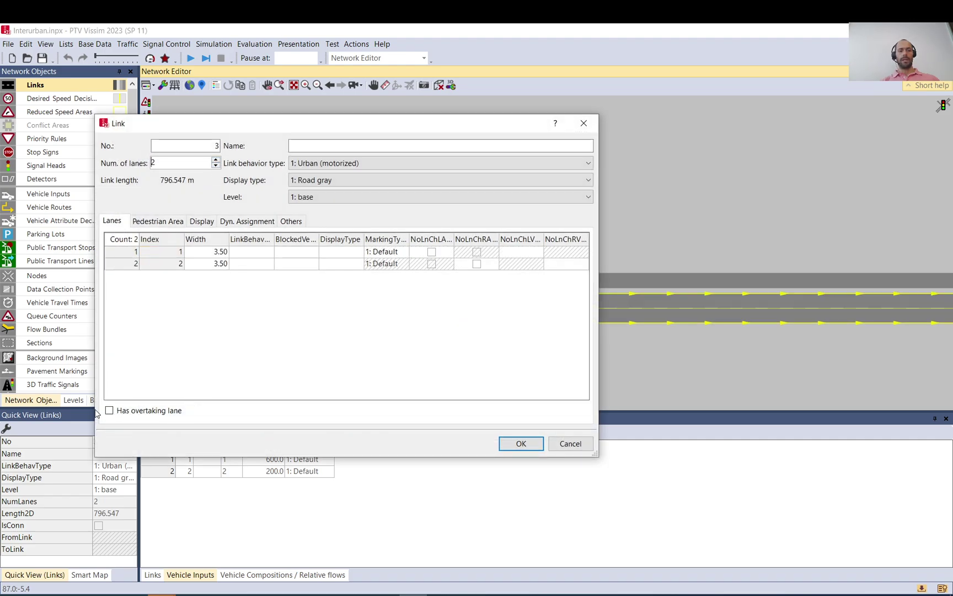
{"action": "left_click", "coordinate": [503, 444]}
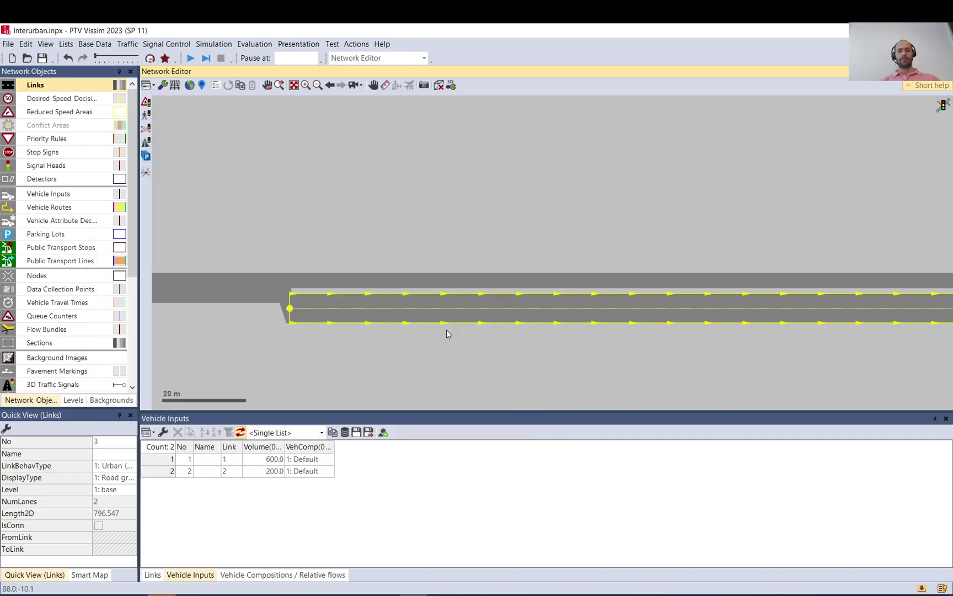
{"action": "double_click", "coordinate": [438, 307]}
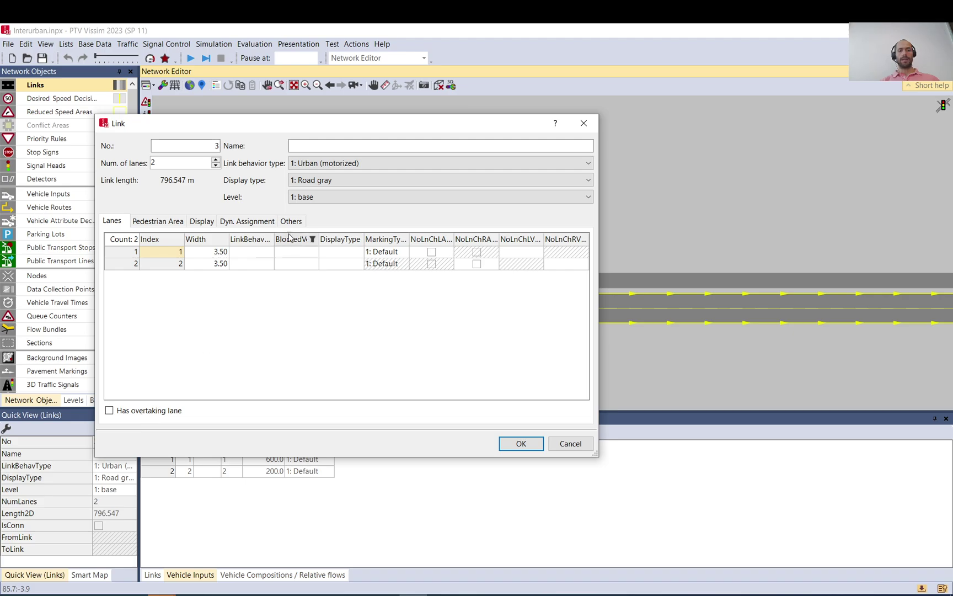
{"action": "left_click_drag", "start_coordinate": [357, 115], "coordinate": [318, 93]}
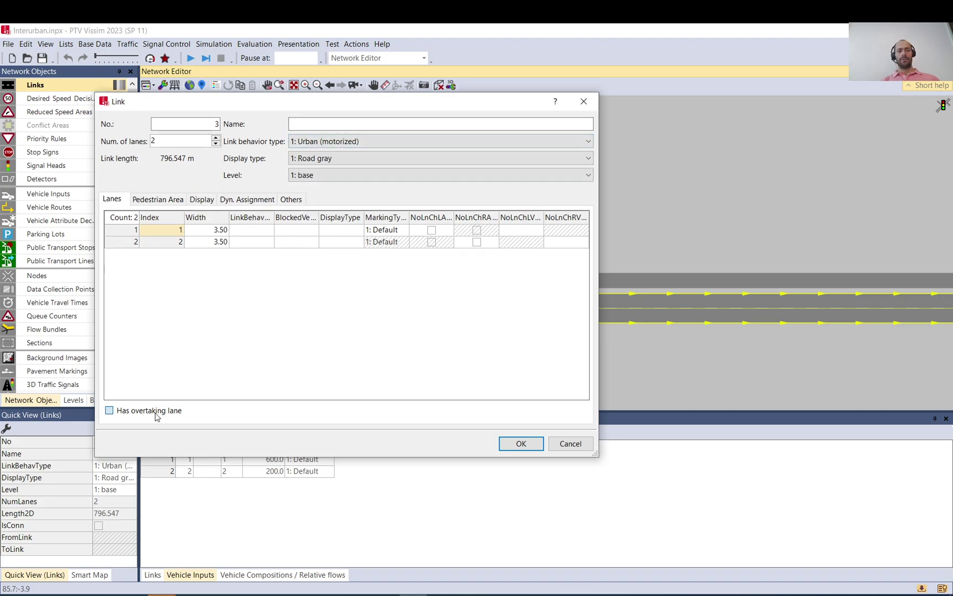
{"action": "left_click", "coordinate": [524, 445]}
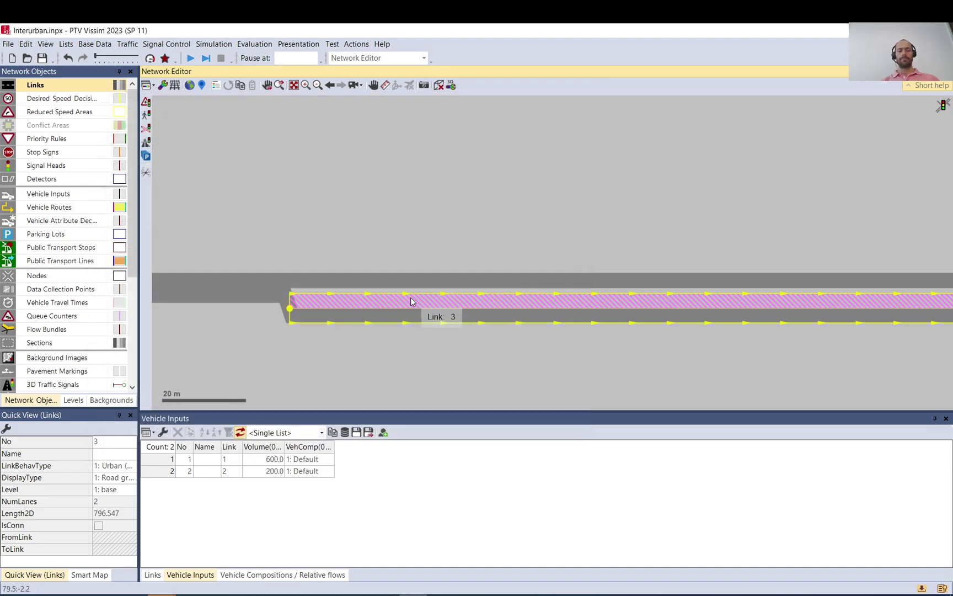
Step: Move link 3 back up so its hatched overtaking lane lies exactly over the opposing link 2
{"action": "mouse_move", "coordinate": [346, 321]}
{"action": "left_mouse_down"}
{"action": "mouse_move", "coordinate": [349, 312]}
{"action": "mouse_move", "coordinate": [348, 323]}
{"action": "left_mouse_up"}
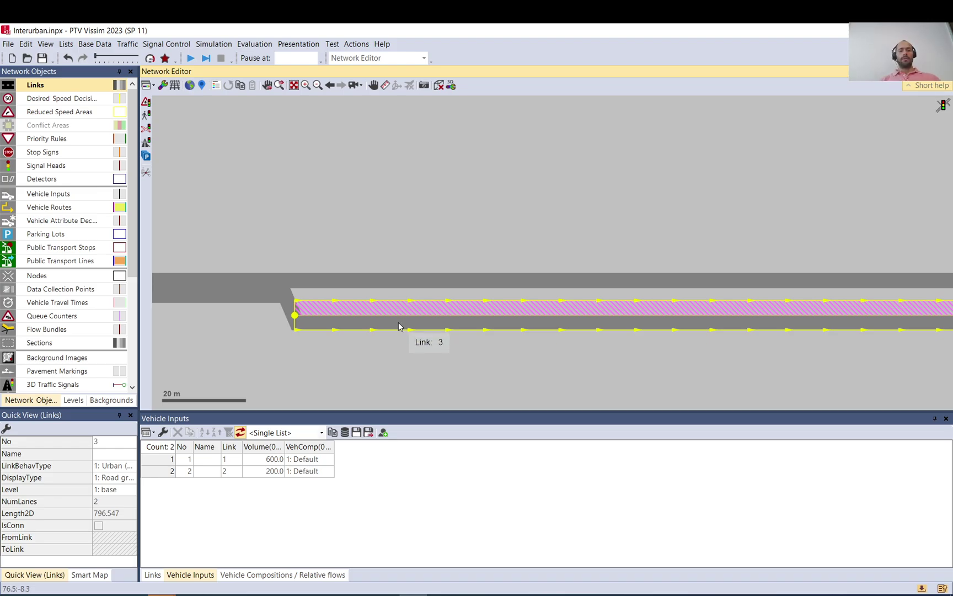
{"action": "left_click_drag", "start_coordinate": [400, 326], "coordinate": [401, 321]}
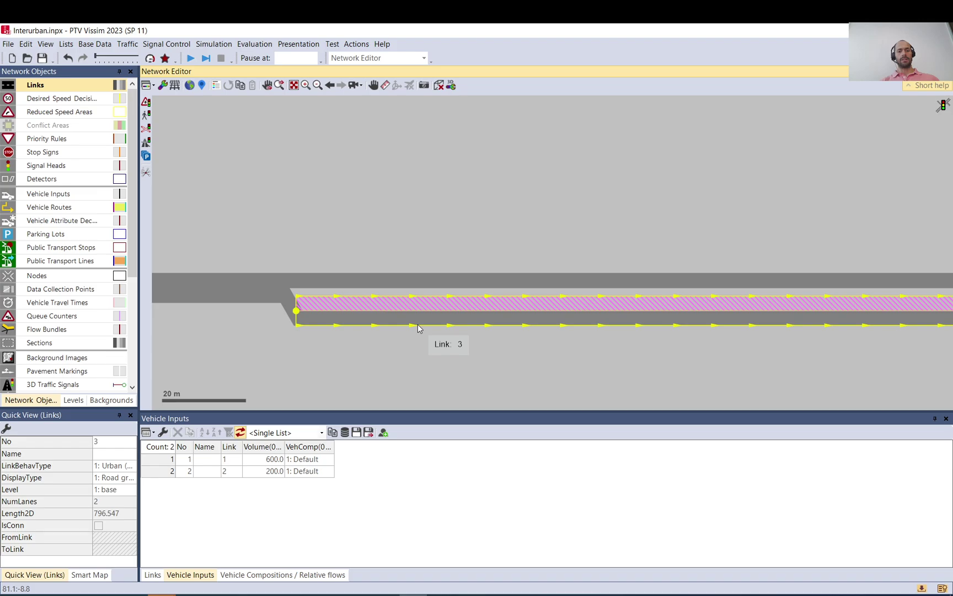
{"action": "left_click_drag", "start_coordinate": [418, 327], "coordinate": [415, 301]}
{"action": "left_click", "coordinate": [417, 243]}
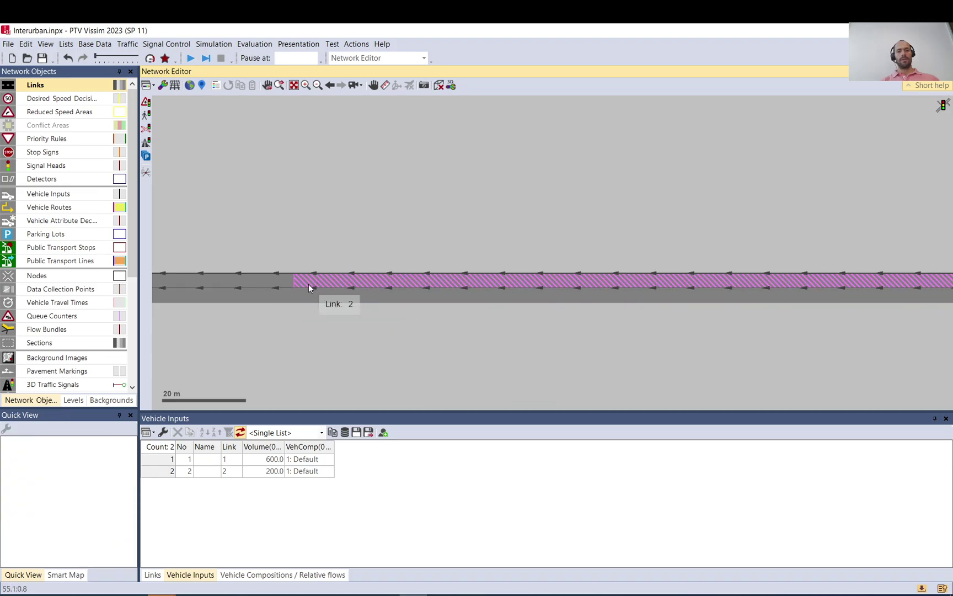
Step: Review the lane settings of link 3, including its overtaking lane option, without changing them
{"action": "left_click_drag", "start_coordinate": [537, 311], "coordinate": [369, 299]}
{"action": "scroll", "coordinate": [368, 299], "scroll_direction": "down", "scroll_amount": 1}
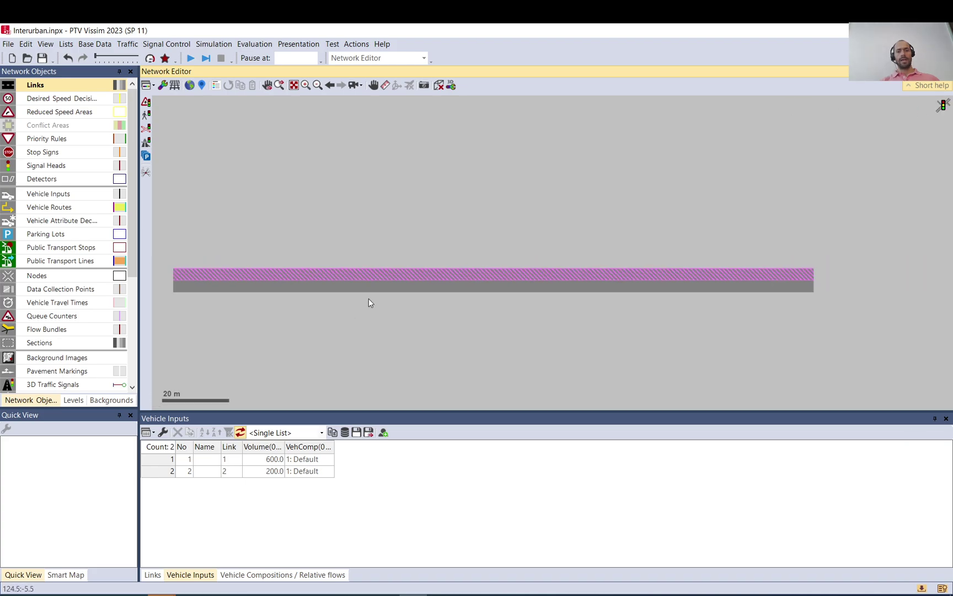
{"action": "scroll", "coordinate": [369, 298], "scroll_direction": "down", "scroll_amount": 3}
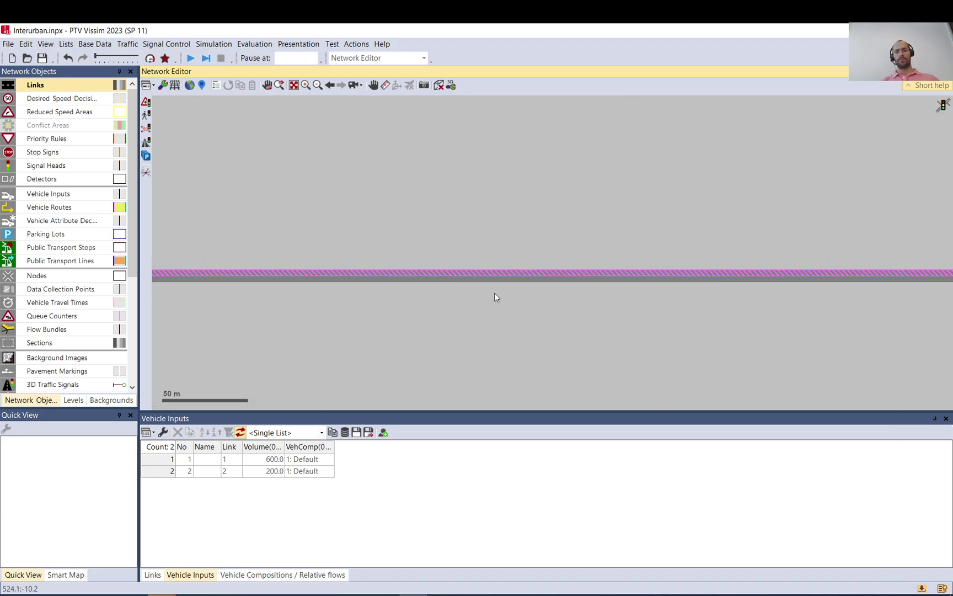
{"action": "scroll", "coordinate": [391, 300], "scroll_direction": "down", "scroll_amount": 1}
{"action": "scroll", "coordinate": [221, 279], "scroll_direction": "up", "scroll_amount": 4}
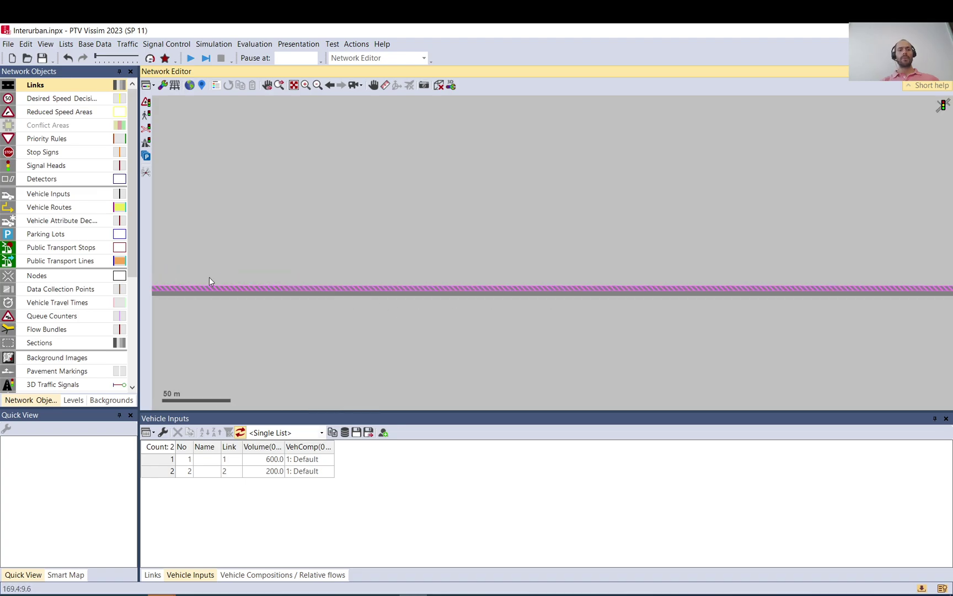
{"action": "double_click", "coordinate": [269, 291]}
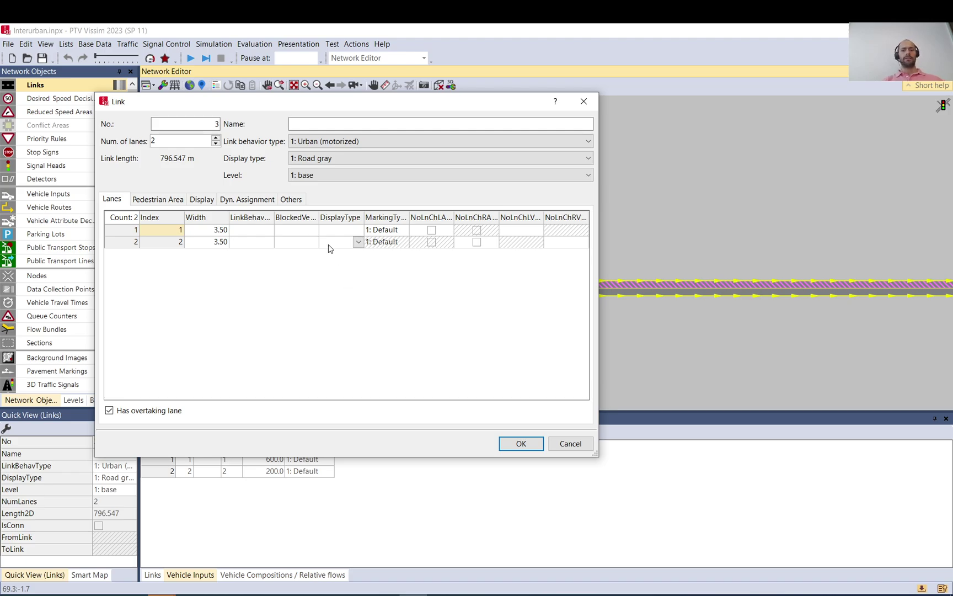
{"action": "left_click", "coordinate": [552, 451]}
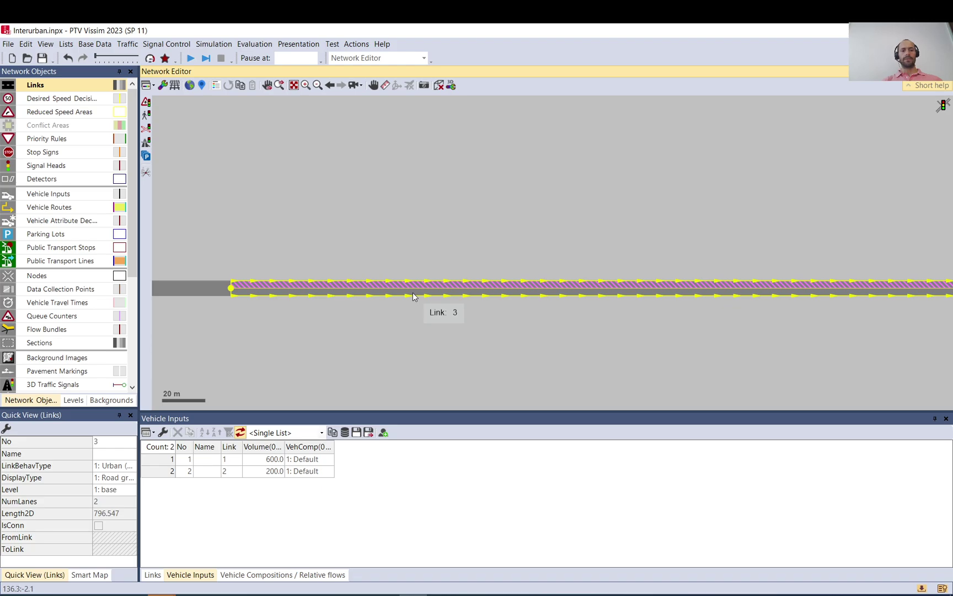
Step: Review the lane change distance settings of the connector from link 3 to link 4 without changing them
{"action": "scroll", "coordinate": [415, 316], "scroll_direction": "down", "scroll_amount": 2}
{"action": "scroll", "coordinate": [413, 313], "scroll_direction": "down", "scroll_amount": 1}
{"action": "left_click_drag", "start_coordinate": [772, 330], "coordinate": [522, 311]}
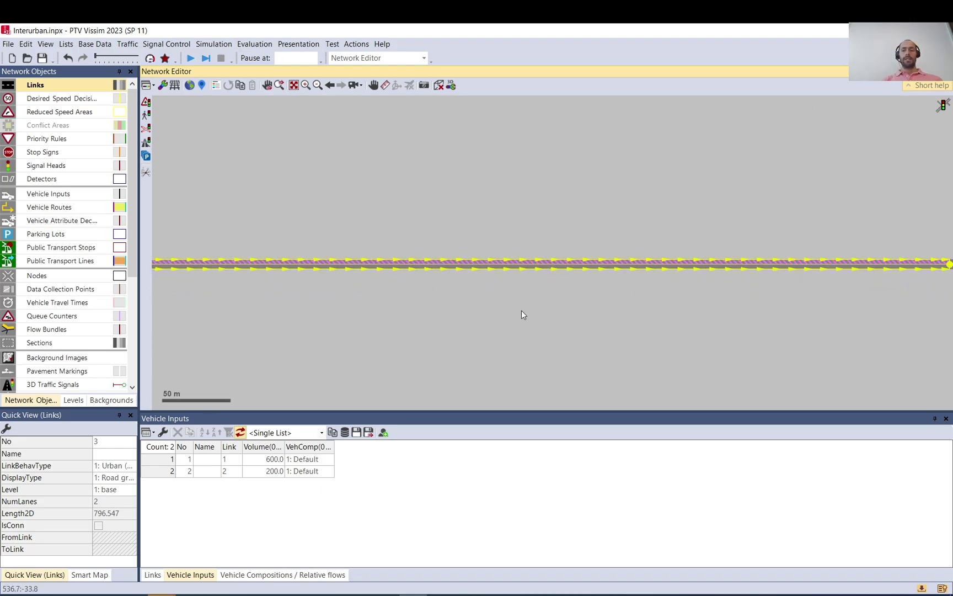
{"action": "left_click_drag", "start_coordinate": [772, 307], "coordinate": [442, 301]}
{"action": "left_click_drag", "start_coordinate": [656, 296], "coordinate": [445, 304]}
{"action": "scroll", "coordinate": [441, 265], "scroll_direction": "up", "scroll_amount": 3}
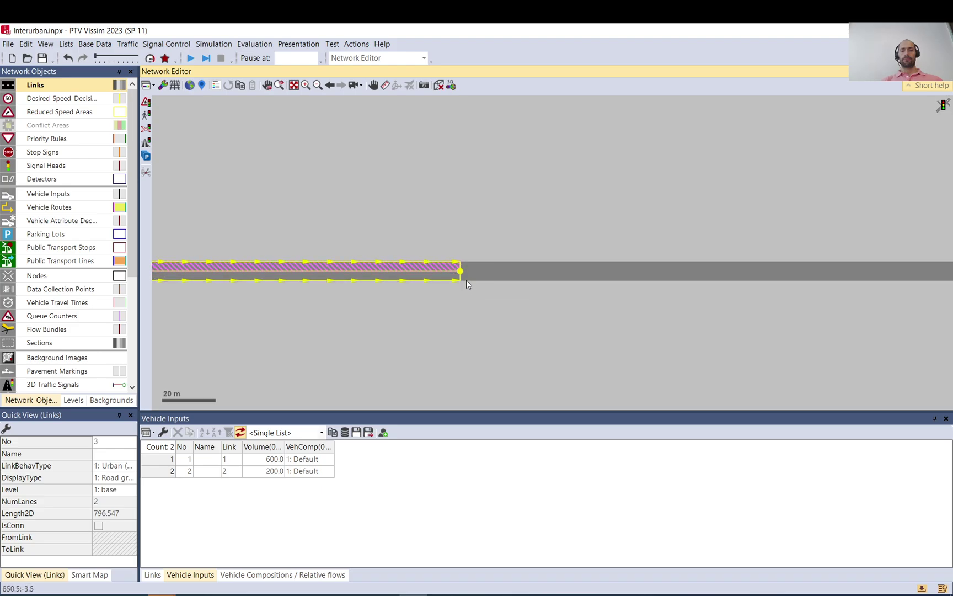
{"action": "double_click", "coordinate": [467, 278]}
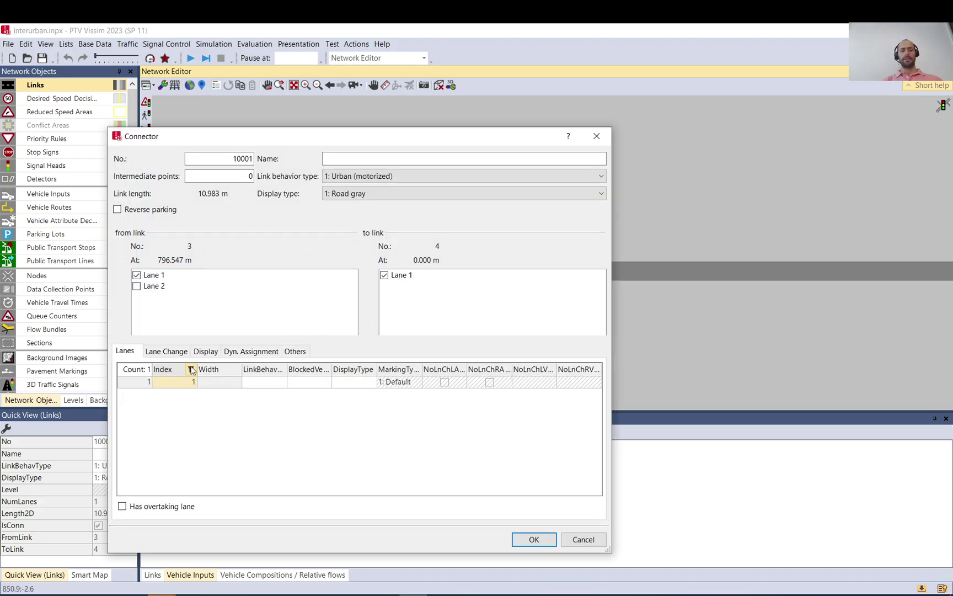
{"action": "left_click", "coordinate": [166, 351]}
{"action": "left_click_drag", "start_coordinate": [196, 439], "coordinate": [235, 438]}
{"action": "left_click", "coordinate": [225, 439]}
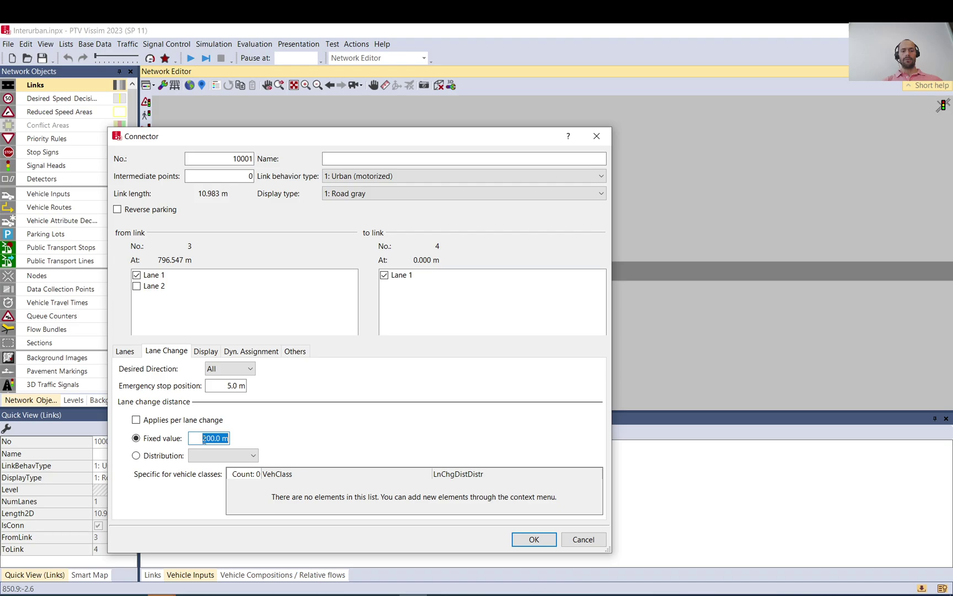
{"action": "left_click", "coordinate": [582, 539]}
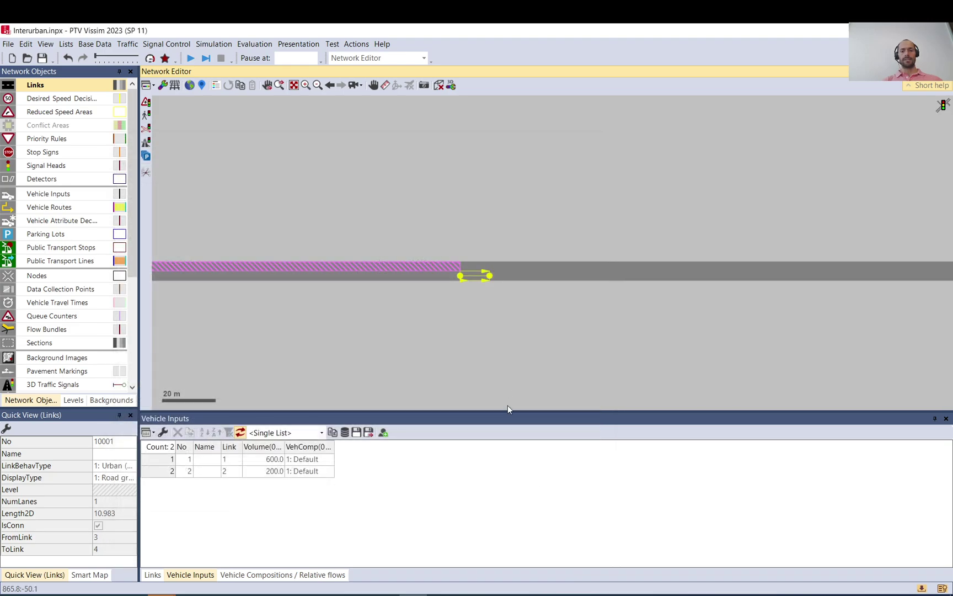
Step: Review link 3's settings for overtaking in the opposing lane, including look ahead distance, speed factor and assumed oncoming speed
{"action": "left_click", "coordinate": [481, 347]}
{"action": "mouse_move", "coordinate": [356, 346]}
{"action": "left_mouse_down"}
{"action": "mouse_move", "coordinate": [556, 357]}
{"action": "mouse_move", "coordinate": [662, 351]}
{"action": "left_mouse_up"}
{"action": "scroll", "coordinate": [662, 351], "scroll_direction": "down", "scroll_amount": 1}
{"action": "left_click_drag", "start_coordinate": [331, 312], "coordinate": [554, 303]}
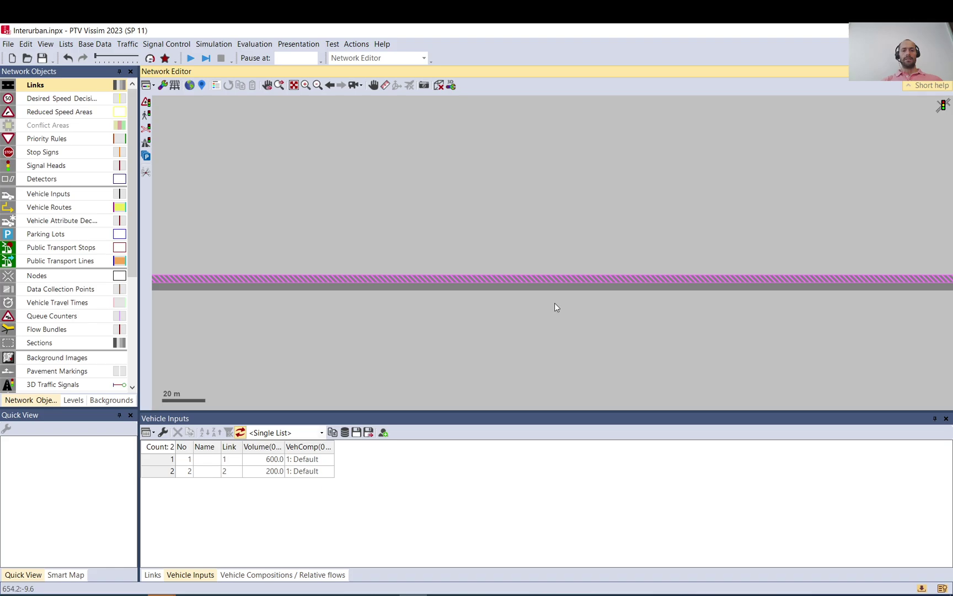
{"action": "double_click", "coordinate": [514, 288]}
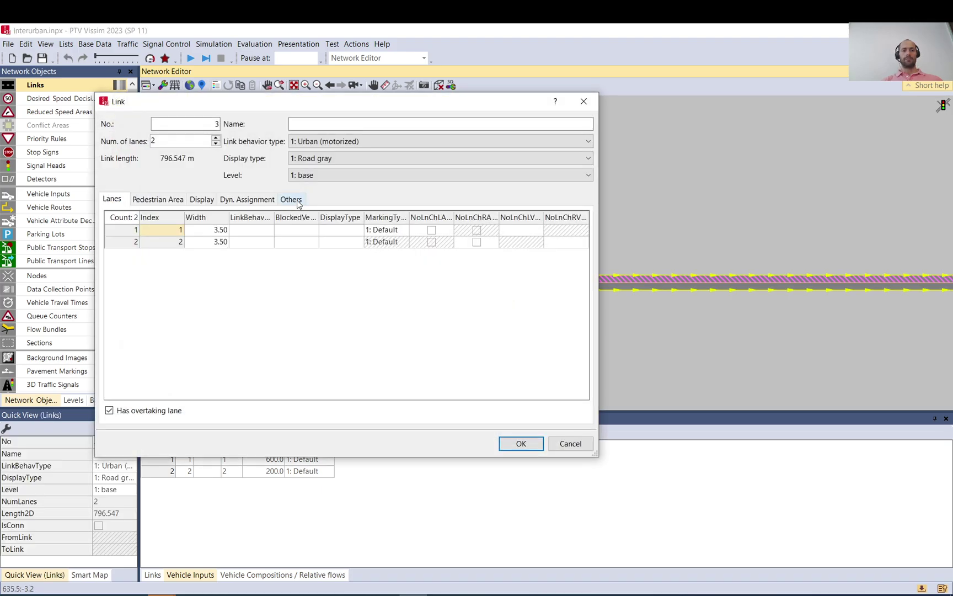
{"action": "left_click", "coordinate": [294, 201]}
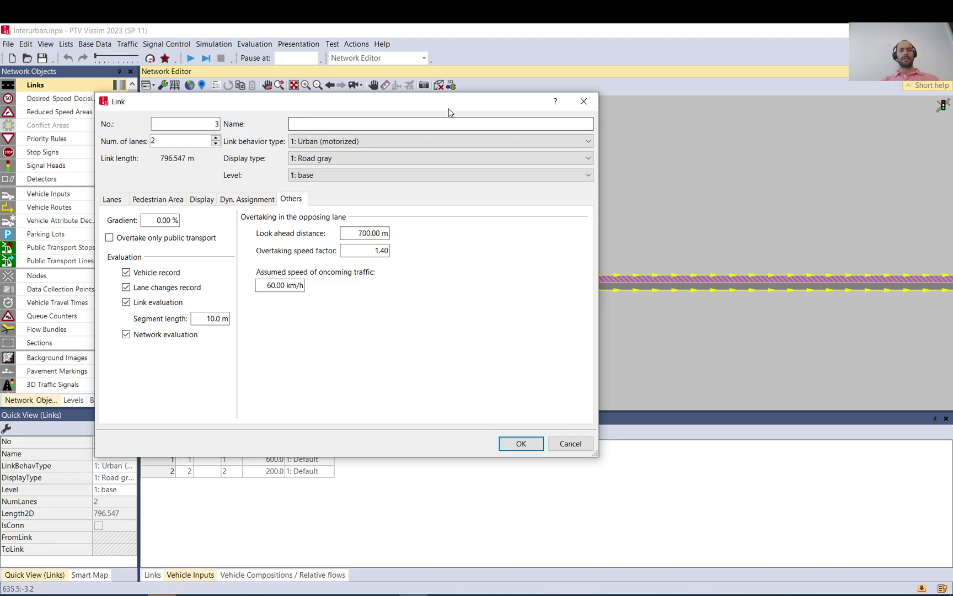
{"action": "left_click_drag", "start_coordinate": [449, 111], "coordinate": [533, 356]}
{"action": "left_click", "coordinate": [667, 345]}
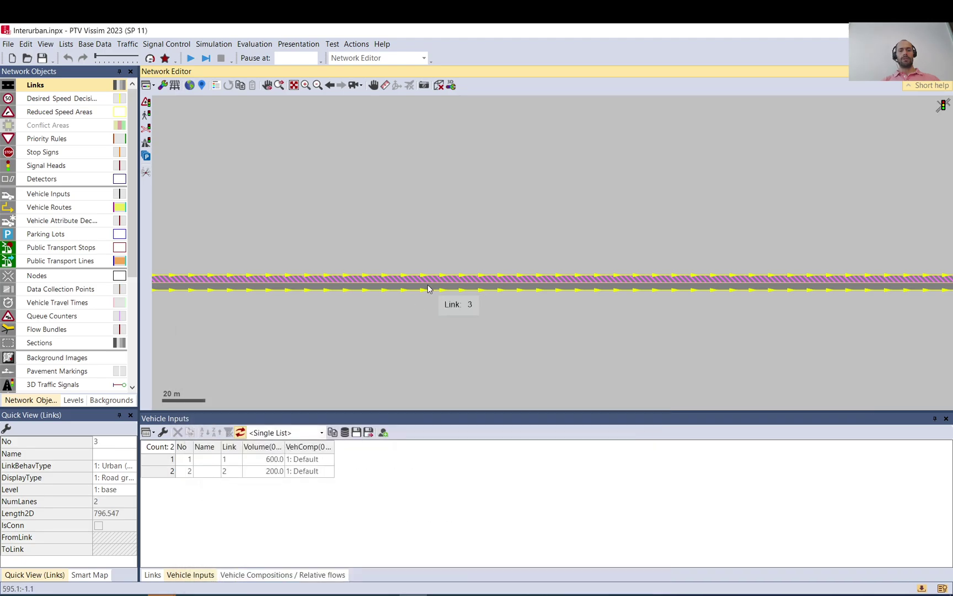
{"action": "scroll", "coordinate": [343, 298], "scroll_direction": "down", "scroll_amount": 5}
{"action": "scroll", "coordinate": [343, 296], "scroll_direction": "down", "scroll_amount": 1}
{"action": "left_click_drag", "start_coordinate": [265, 295], "coordinate": [555, 293]}
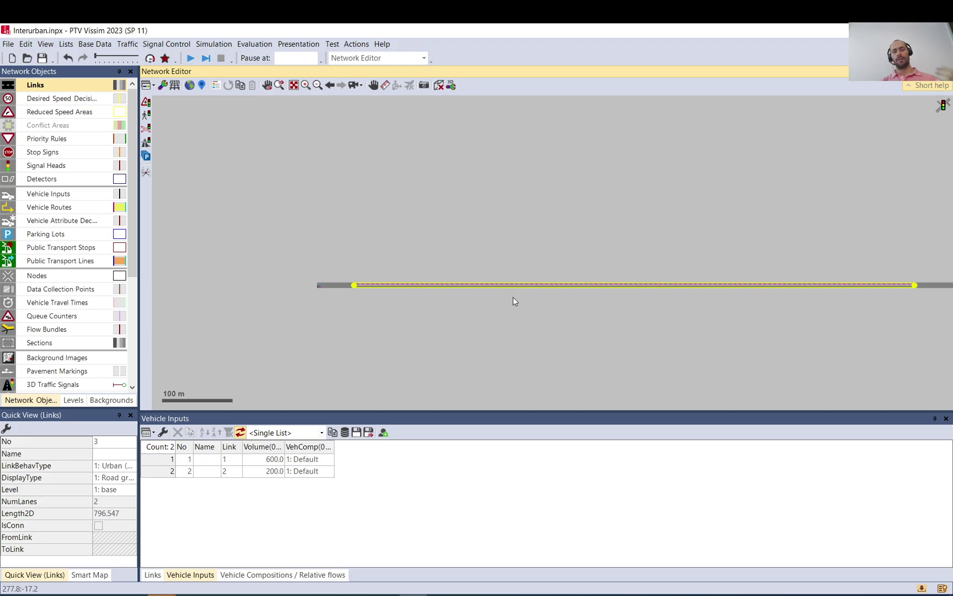
{"action": "left_click_drag", "start_coordinate": [716, 315], "coordinate": [605, 304]}
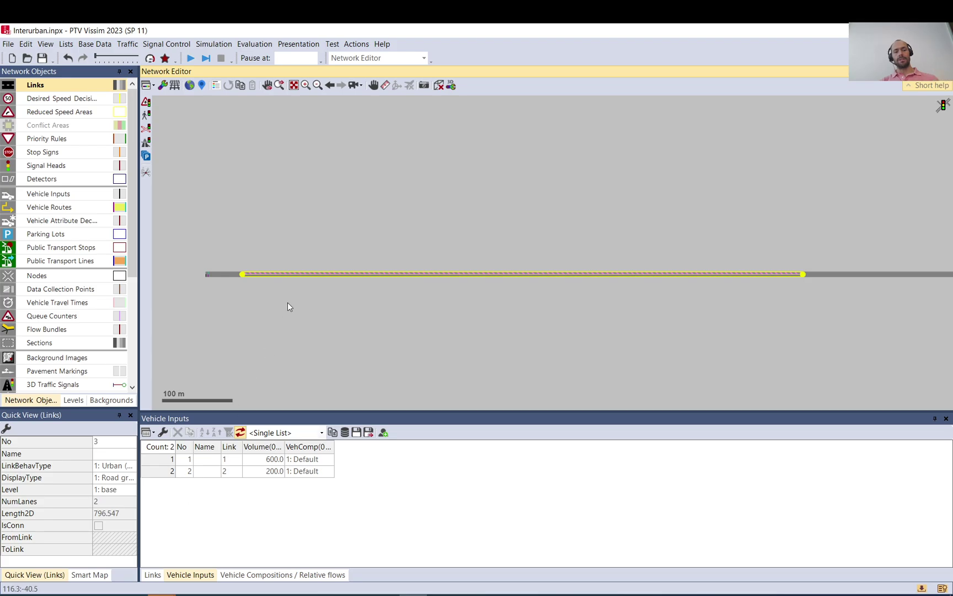
Step: Review link 3's look ahead distance and assumed speed of oncoming traffic for overtaking in the opposing lane, without changing them
{"action": "double_click", "coordinate": [283, 273]}
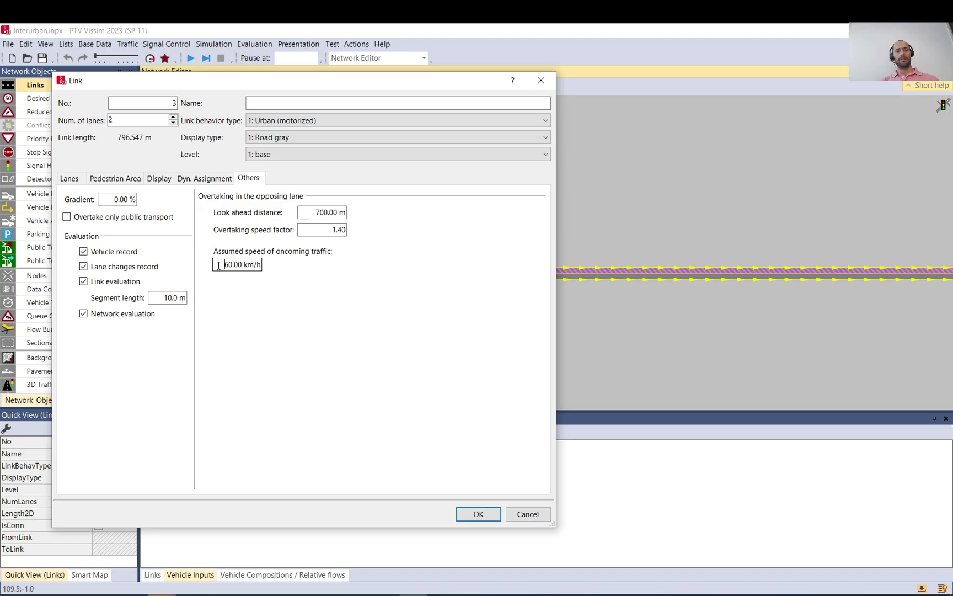
{"action": "left_click_drag", "start_coordinate": [219, 266], "coordinate": [294, 266]}
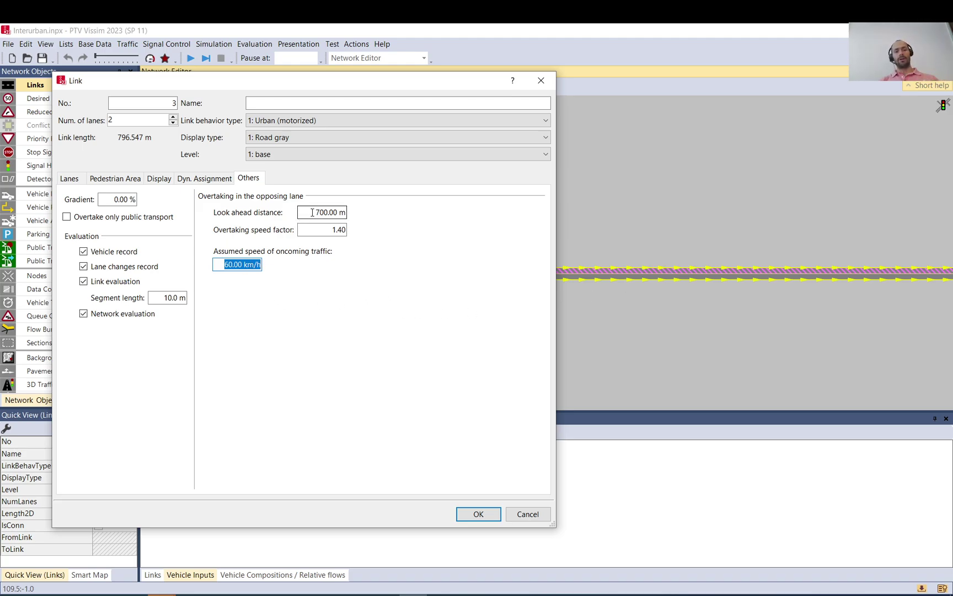
{"action": "left_click_drag", "start_coordinate": [304, 213], "coordinate": [373, 214]}
{"action": "left_click_drag", "start_coordinate": [218, 265], "coordinate": [310, 270]}
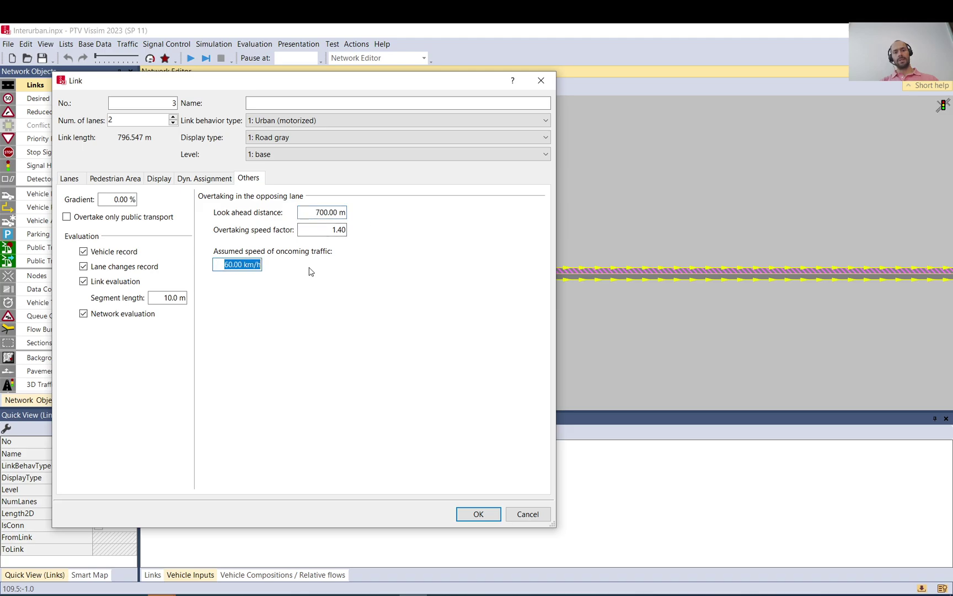
{"action": "left_click", "coordinate": [498, 516]}
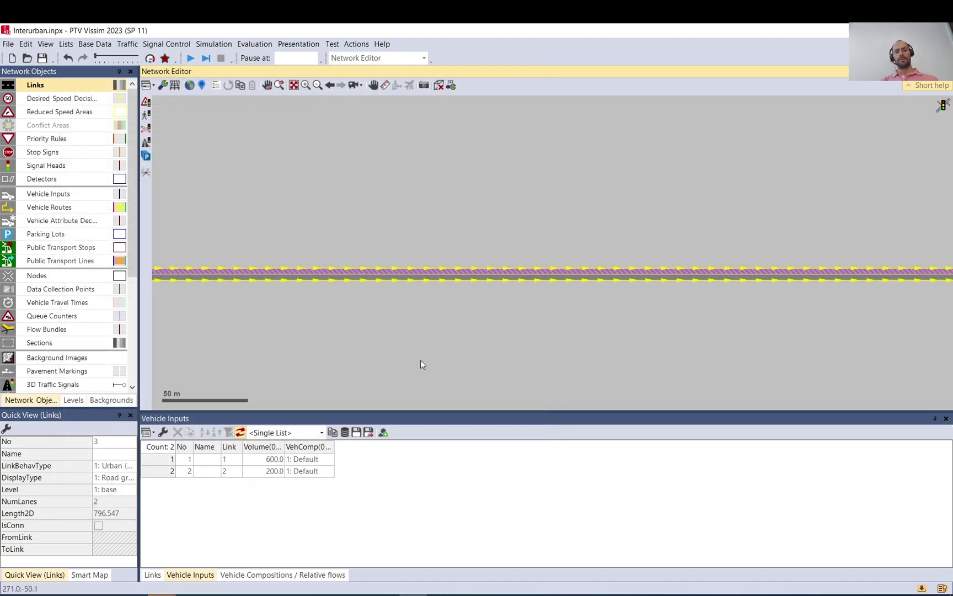
Step: Enter 1.30 as link 3's overtaking speed factor and discard the change
{"action": "scroll", "coordinate": [482, 350], "scroll_direction": "down", "scroll_amount": 2}
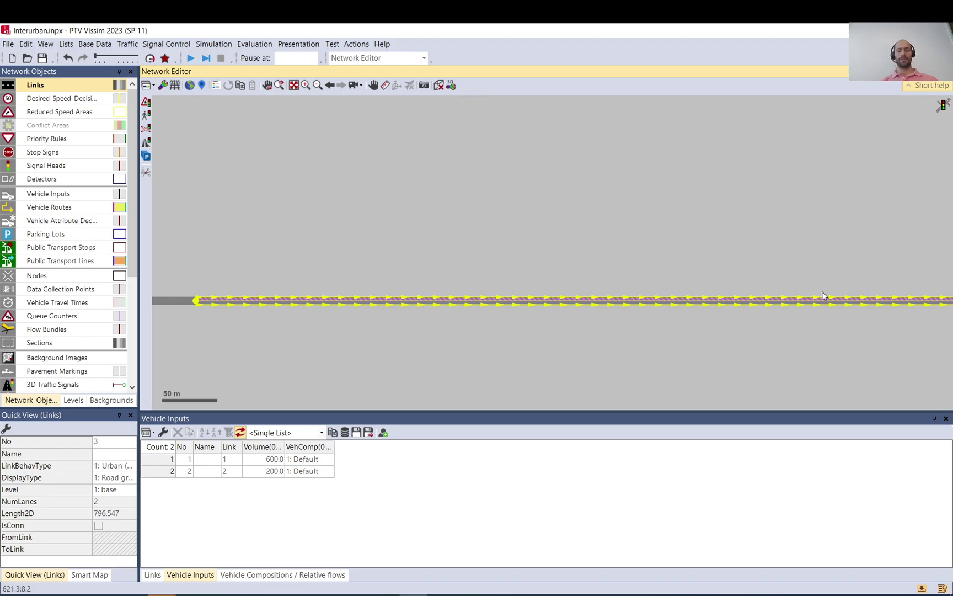
{"action": "double_click", "coordinate": [371, 303]}
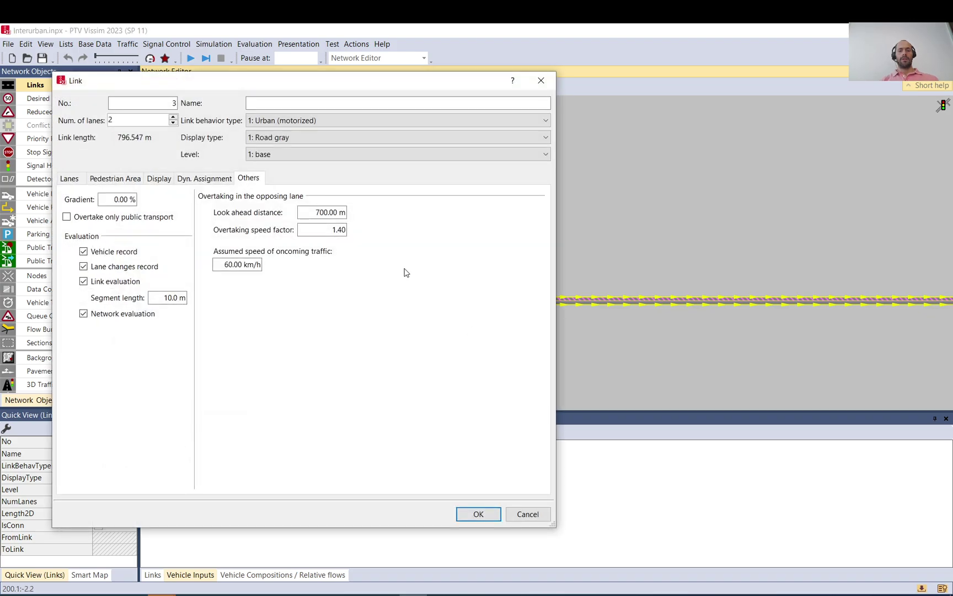
{"action": "double_click", "coordinate": [334, 229]}
{"action": "left_click_drag", "start_coordinate": [333, 230], "coordinate": [342, 231]}
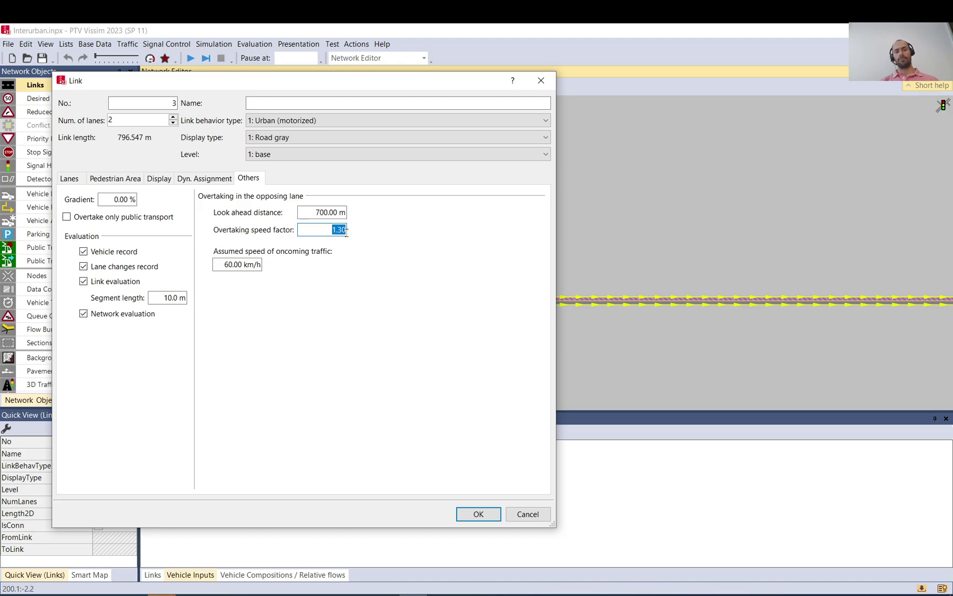
{"action": "left_click", "coordinate": [518, 513]}
{"action": "left_click", "coordinate": [383, 205]}
Step: Run the simulation continuously and follow the vehicles along link 3's overtaking lane
{"action": "scroll", "coordinate": [357, 288], "scroll_direction": "down", "scroll_amount": 2}
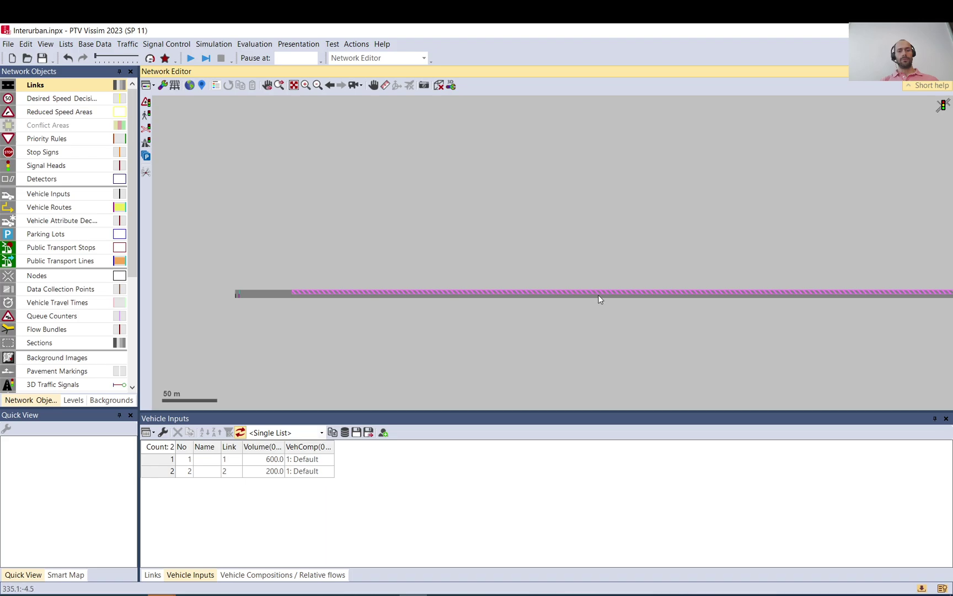
{"action": "left_click", "coordinate": [190, 58]}
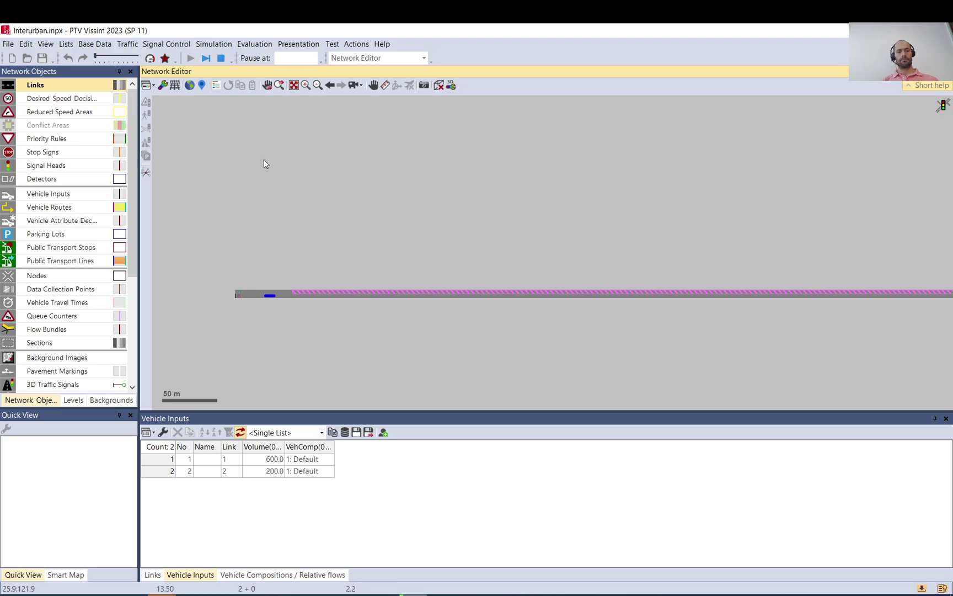
{"action": "left_click_drag", "start_coordinate": [541, 241], "coordinate": [382, 232]}
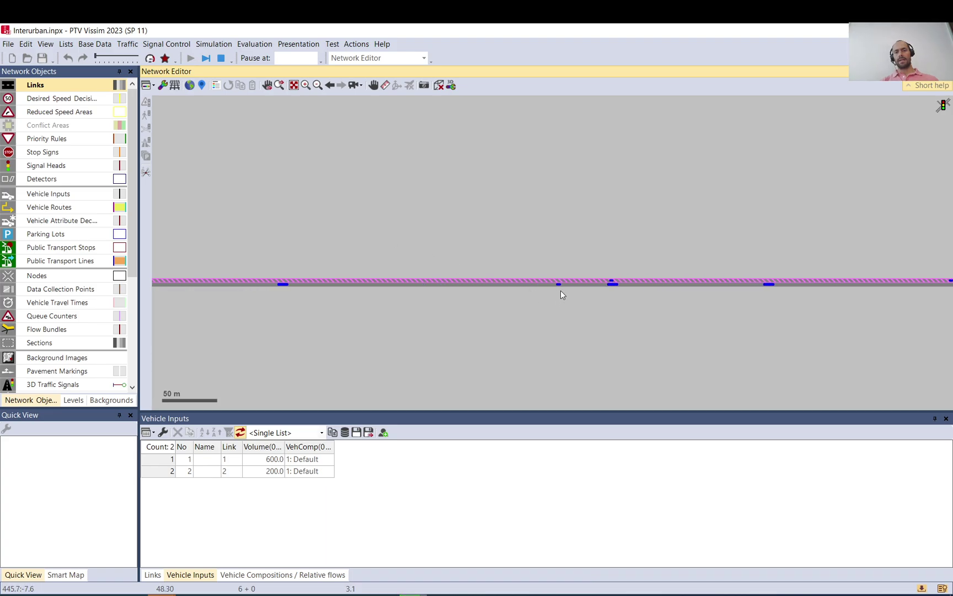
{"action": "left_click_drag", "start_coordinate": [637, 319], "coordinate": [370, 268]}
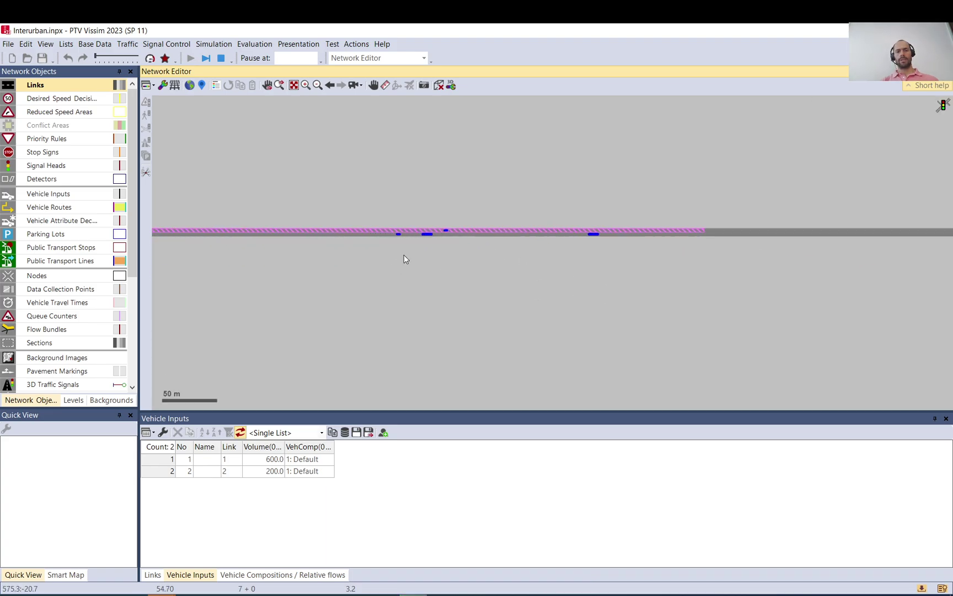
Step: Pause the simulation by single-stepping, examine the vehicles near the end of link 3, and stop the run
{"action": "left_click", "coordinate": [206, 59]}
{"action": "scroll", "coordinate": [681, 243], "scroll_direction": "up", "scroll_amount": 4}
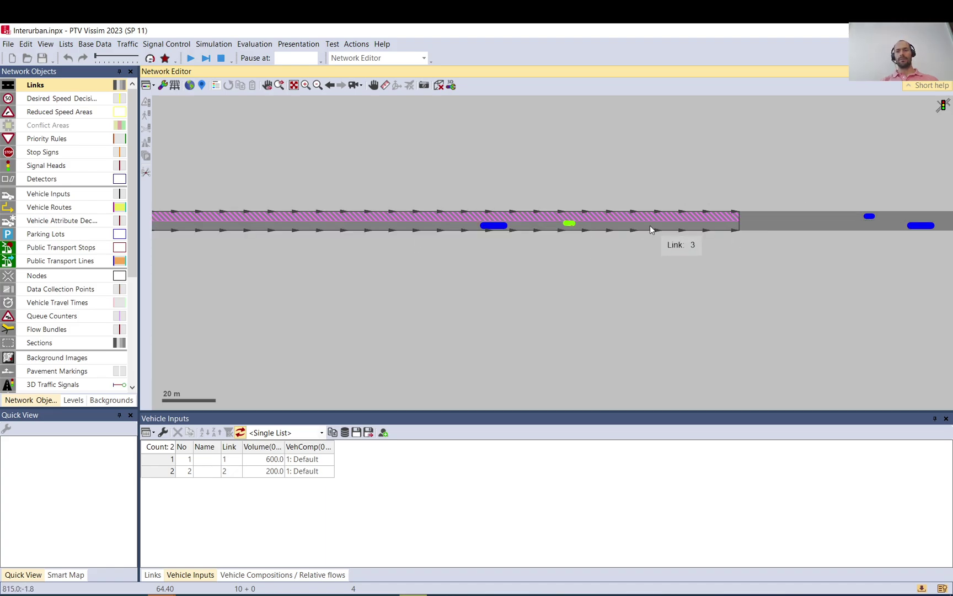
{"action": "scroll", "coordinate": [650, 229], "scroll_direction": "down", "scroll_amount": 2}
{"action": "scroll", "coordinate": [650, 229], "scroll_direction": "down", "scroll_amount": 1}
{"action": "left_click_drag", "start_coordinate": [612, 250], "coordinate": [679, 249]}
{"action": "left_click", "coordinate": [220, 59]}
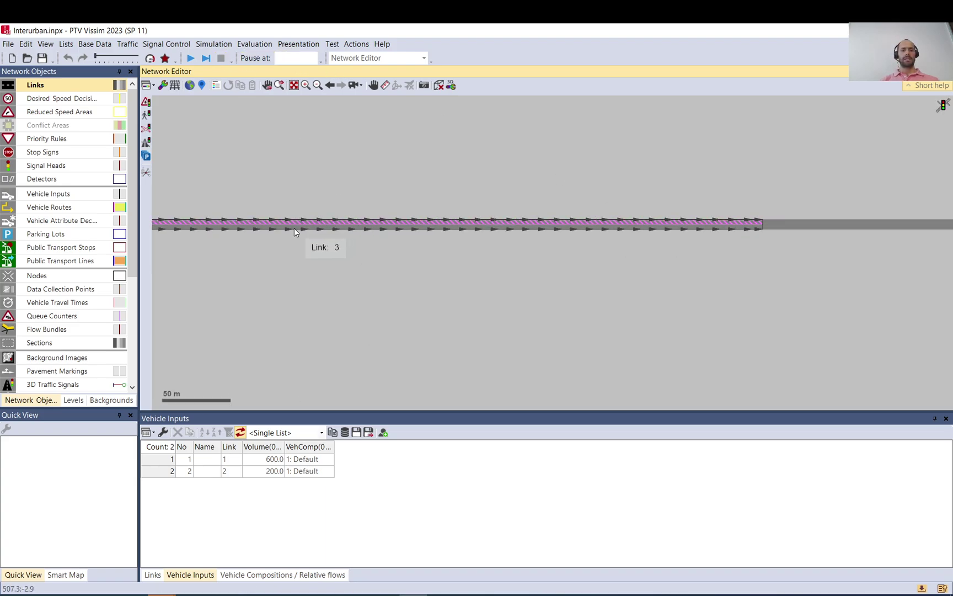
Step: Shift link 3 sideways off the opposing link so its hatched overtaking lane no longer overlaps link 2
{"action": "scroll", "coordinate": [414, 237], "scroll_direction": "down", "scroll_amount": 1}
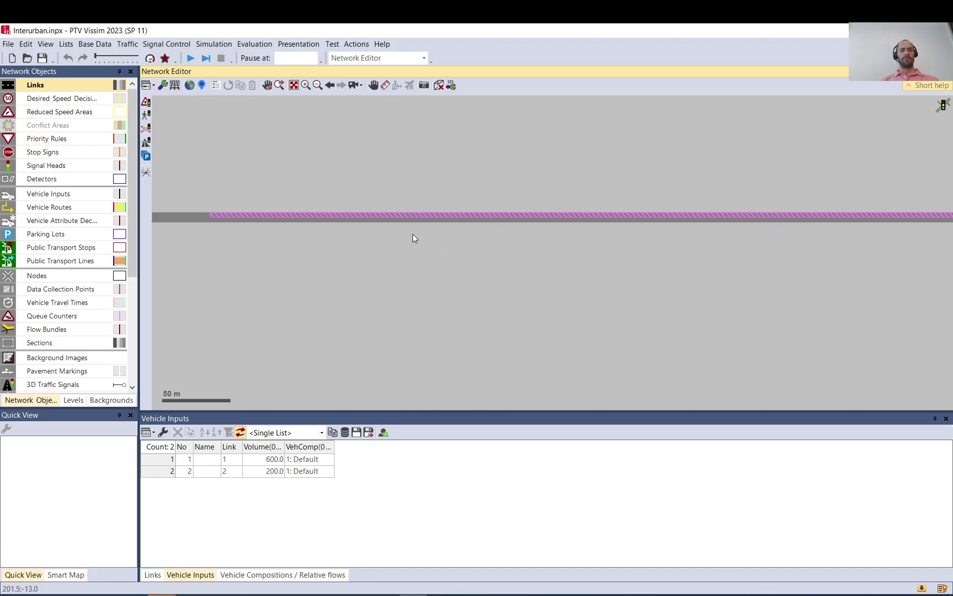
{"action": "left_click_drag", "start_coordinate": [323, 221], "coordinate": [322, 227]}
{"action": "left_click", "coordinate": [359, 258]}
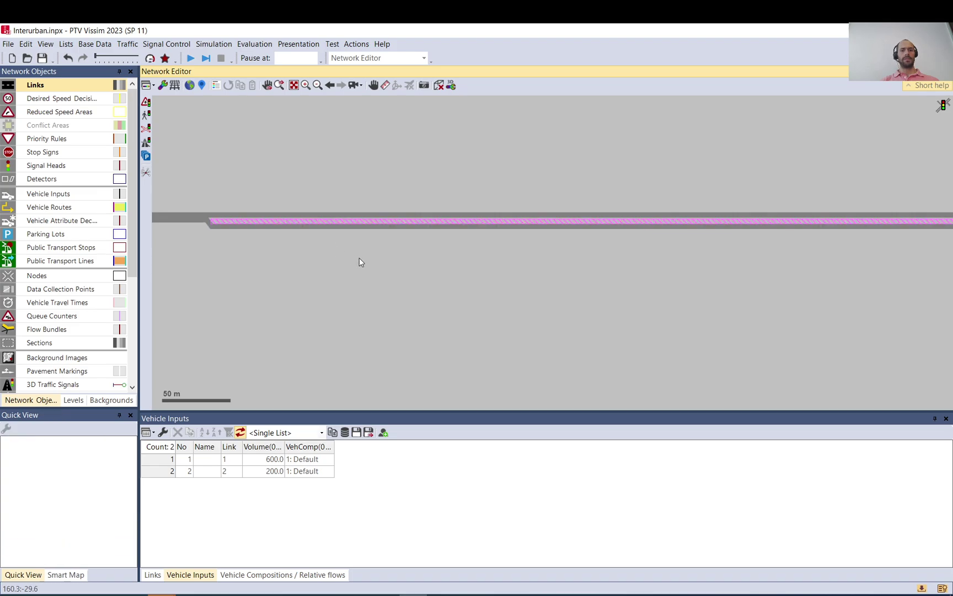
Step: Add intermediate points to link 3 and move its middle section back so the overtaking lane overlaps the opposing link only there
{"action": "scroll", "coordinate": [199, 211], "scroll_direction": "up", "scroll_amount": 3}
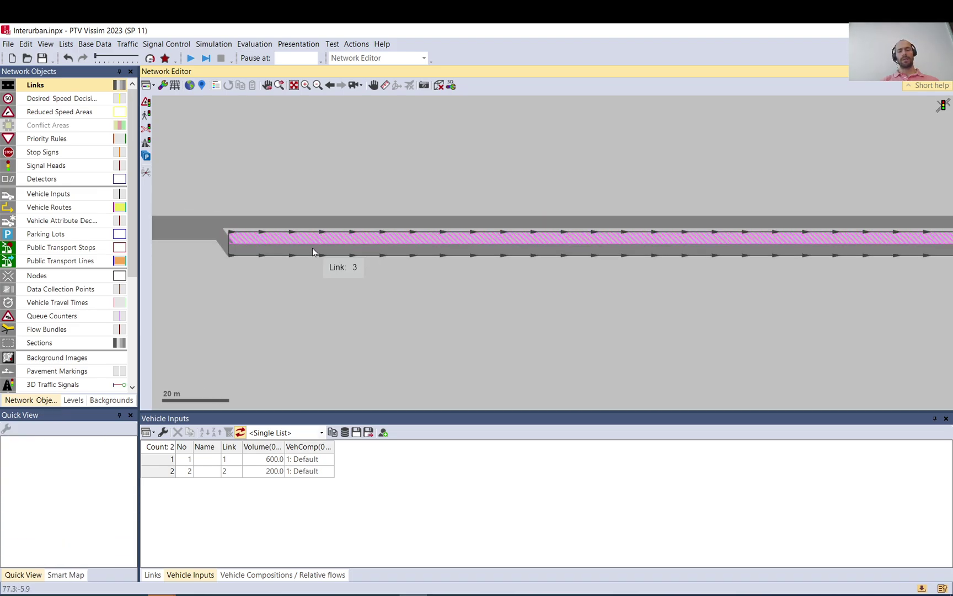
{"action": "left_click", "coordinate": [267, 248]}
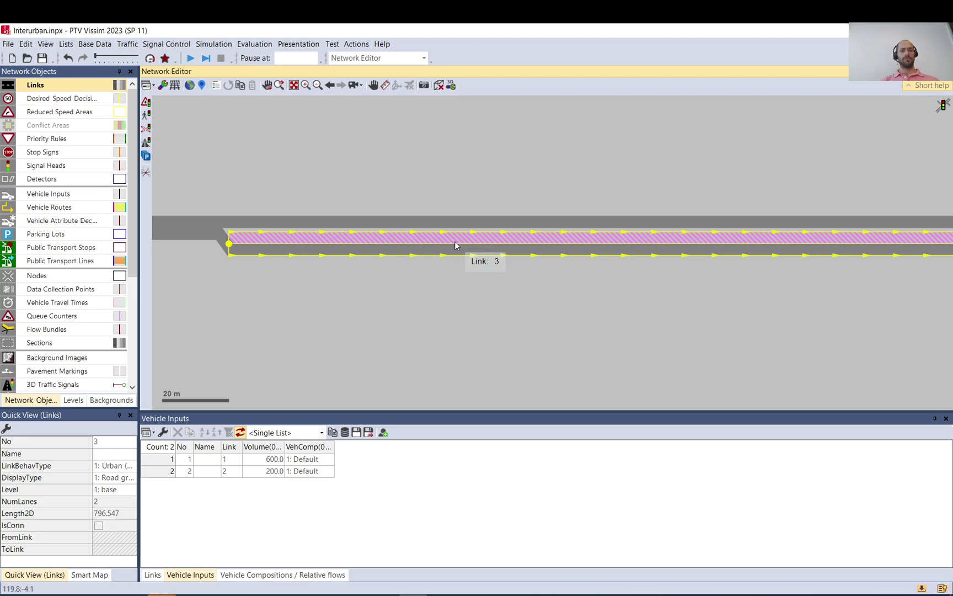
{"action": "left_click_drag", "start_coordinate": [646, 288], "coordinate": [397, 261]}
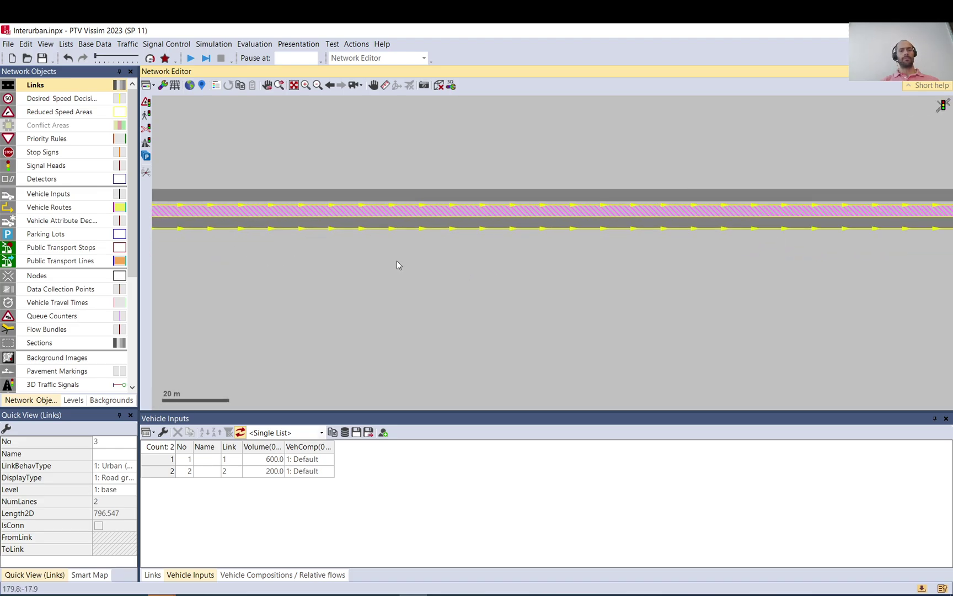
{"action": "right_click", "coordinate": [412, 223]}
{"action": "scroll", "coordinate": [608, 271], "scroll_direction": "down", "scroll_amount": 2}
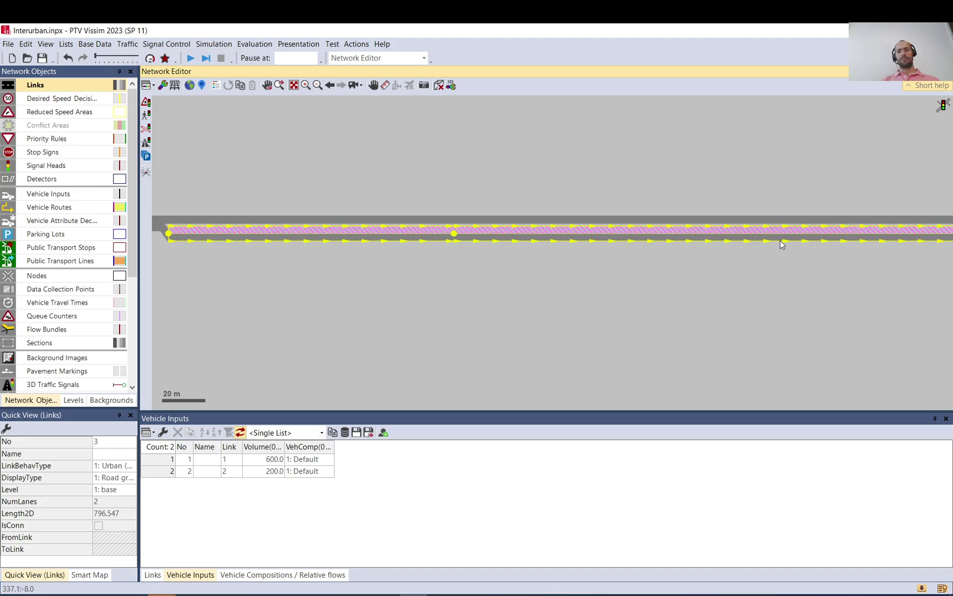
{"action": "left_click_drag", "start_coordinate": [505, 233], "coordinate": [478, 224]}
{"action": "left_click_drag", "start_coordinate": [727, 261], "coordinate": [862, 258]}
{"action": "right_click", "coordinate": [616, 254]}
{"action": "left_click_drag", "start_coordinate": [622, 247], "coordinate": [819, 251]}
{"action": "left_click", "coordinate": [384, 223]}
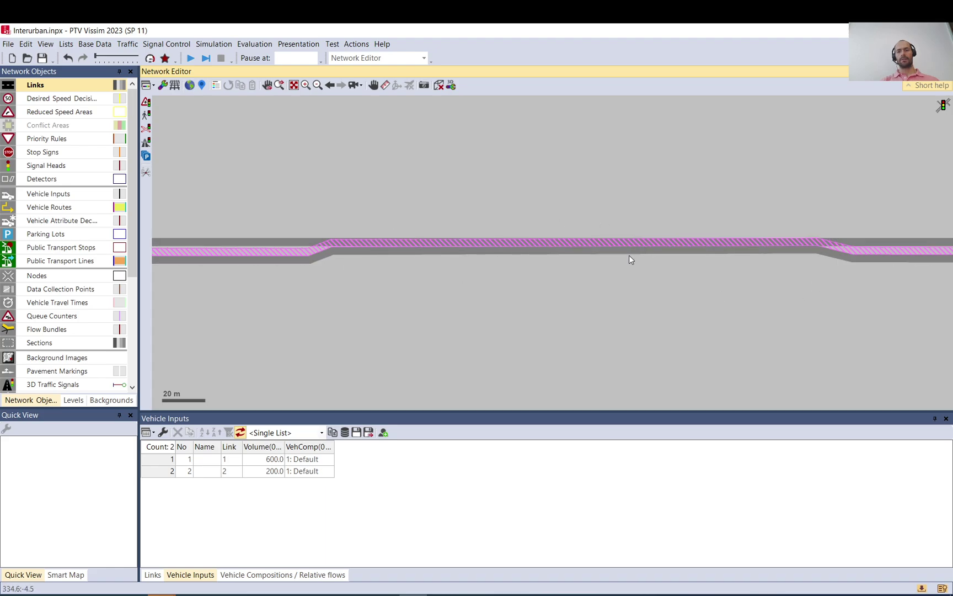
Step: Split link 3 at 284.38 m within the overlapping section, numbering the new link 5 and generating the connector automatically
{"action": "left_click", "coordinate": [360, 252]}
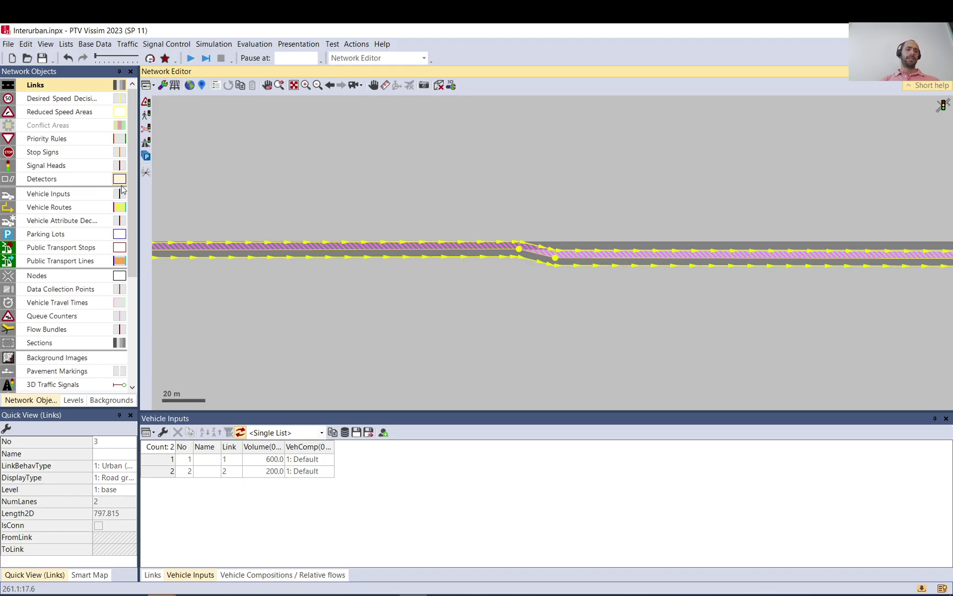
{"action": "right_click", "coordinate": [334, 248]}
{"action": "left_click", "coordinate": [367, 440]}
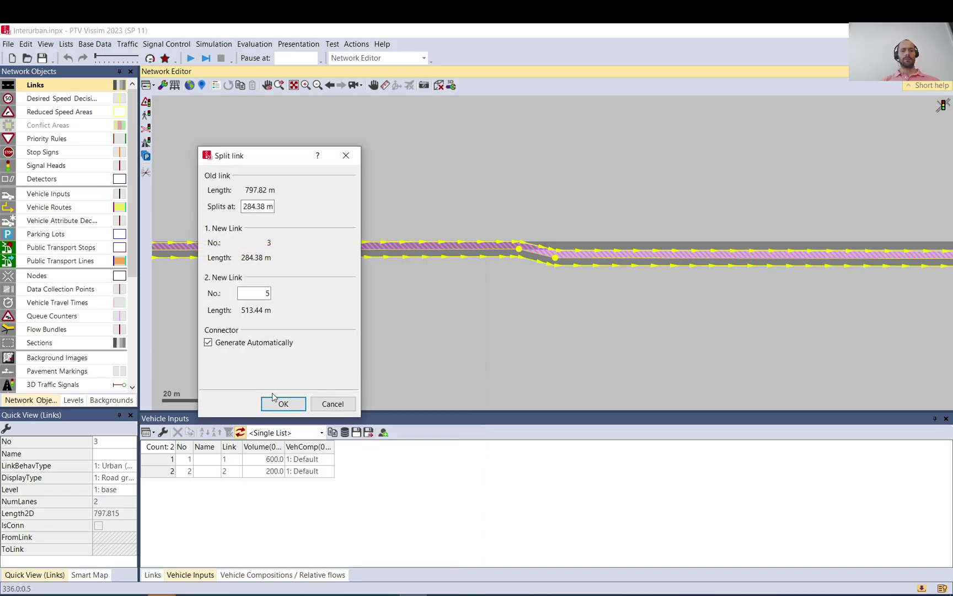
{"action": "left_click", "coordinate": [279, 398]}
{"action": "left_click", "coordinate": [335, 299]}
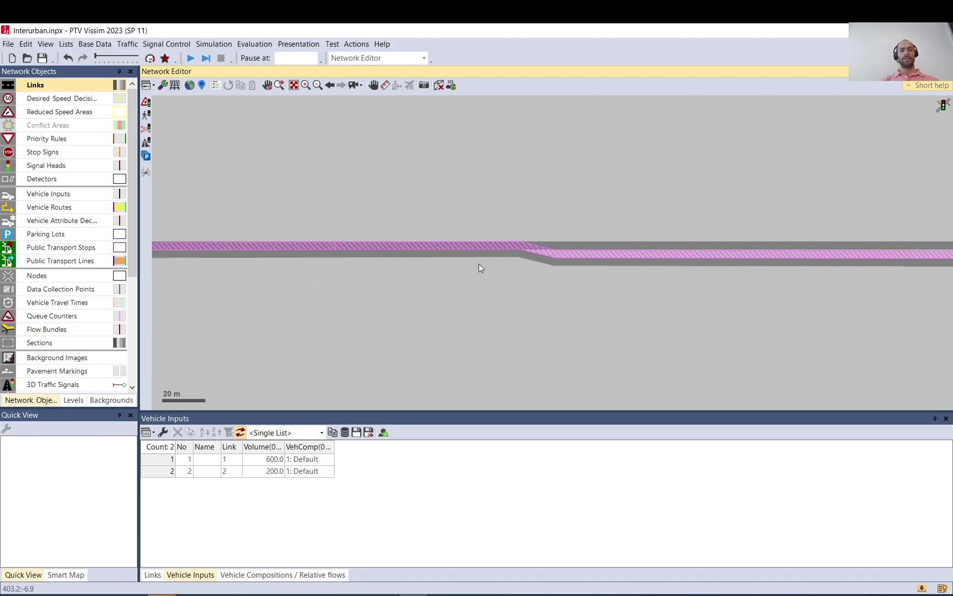
{"action": "left_click_drag", "start_coordinate": [308, 318], "coordinate": [584, 321]}
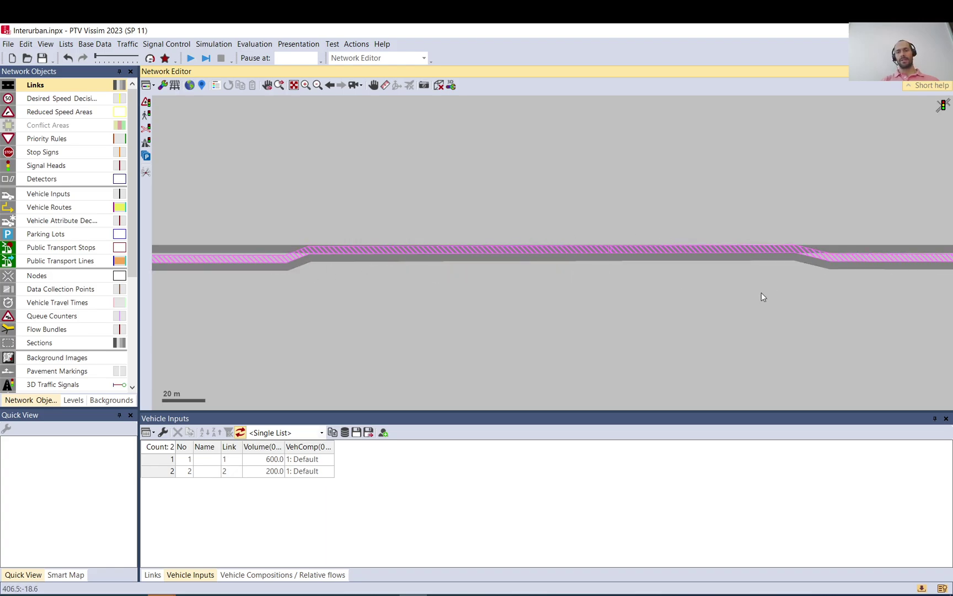
{"action": "scroll", "coordinate": [763, 297], "scroll_direction": "down", "scroll_amount": 1}
{"action": "scroll", "coordinate": [502, 328], "scroll_direction": "down", "scroll_amount": 1}
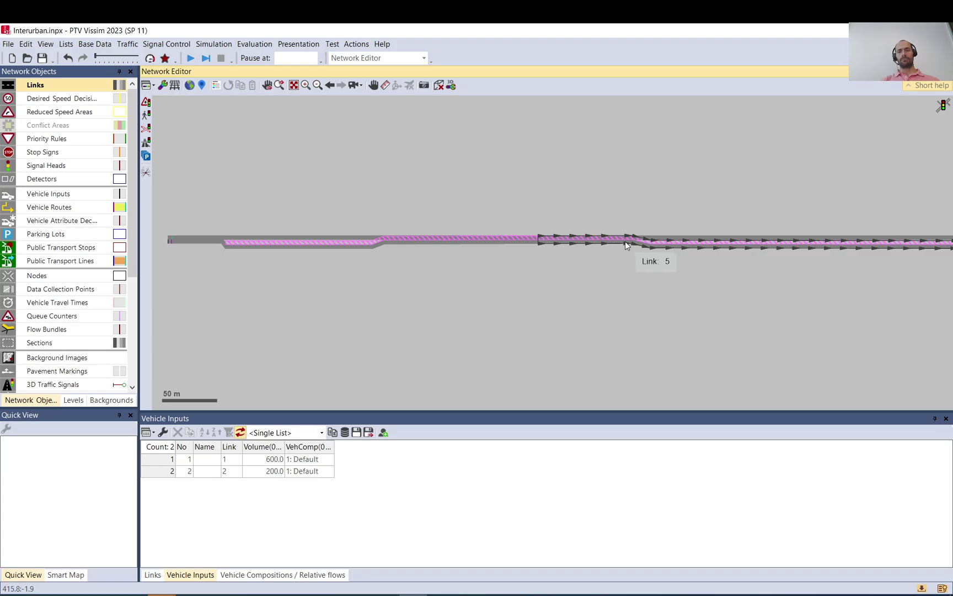
{"action": "left_click_drag", "start_coordinate": [634, 268], "coordinate": [481, 283]}
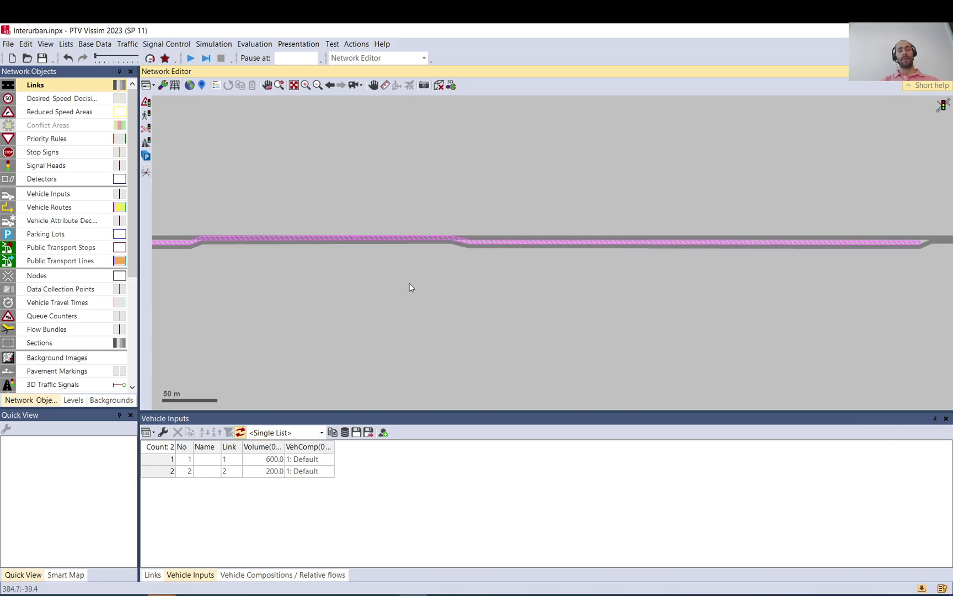